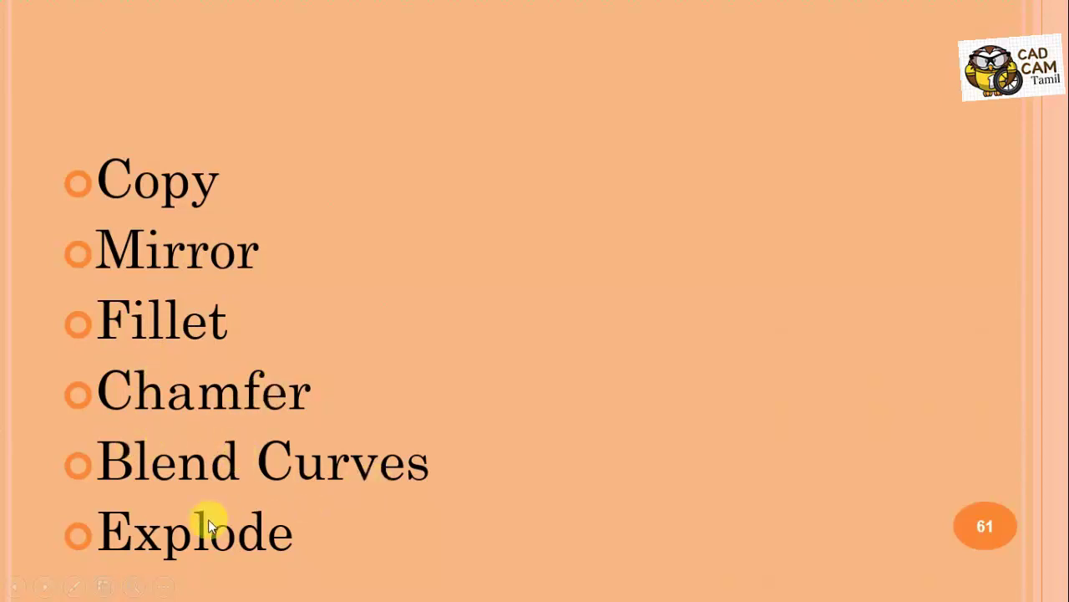
- Advance past the Modify-tools slide to reach a blank AutoCAD Drawing1
{"action": "left_click", "coordinate": [519, 464]}
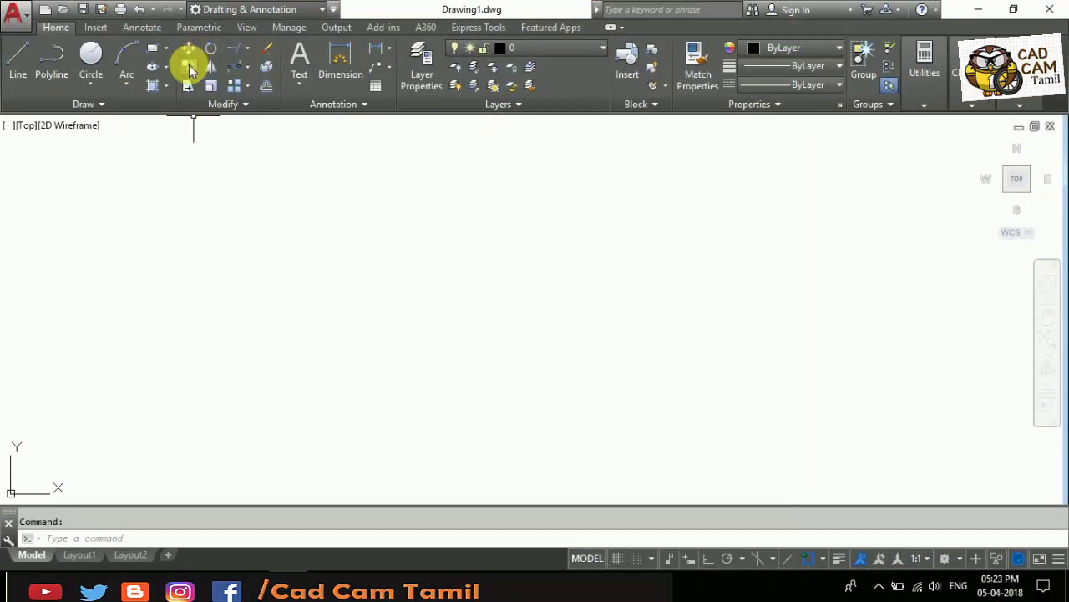
- Draw a corner-to-corner rectangle, then a circle centred on its top-left corner
{"action": "left_click", "coordinate": [91, 58]}
{"action": "left_click", "coordinate": [153, 48]}
{"action": "left_click", "coordinate": [298, 234]}
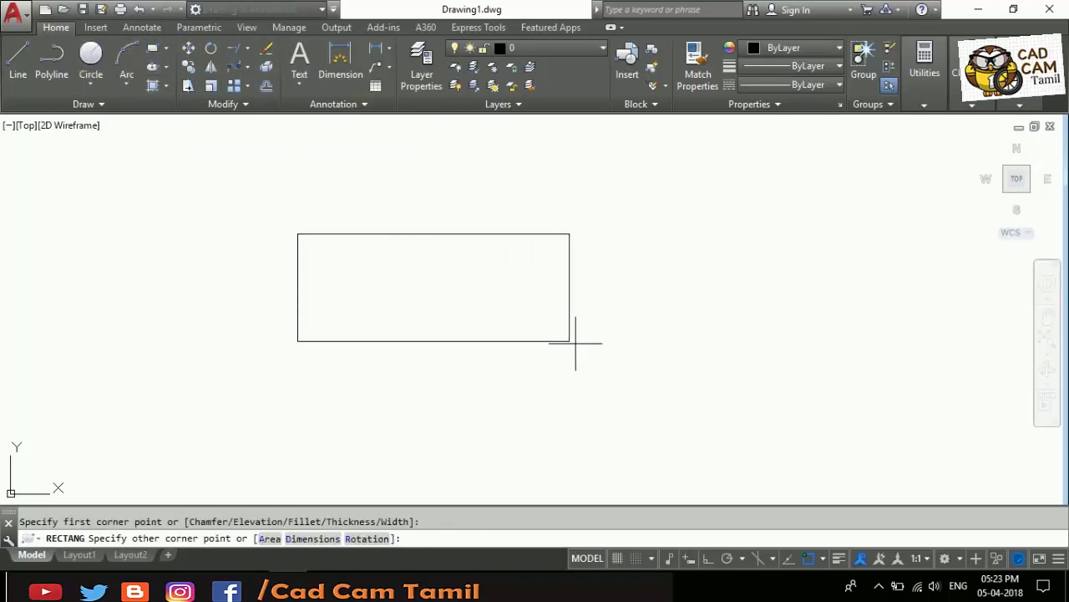
{"action": "left_click", "coordinate": [647, 384]}
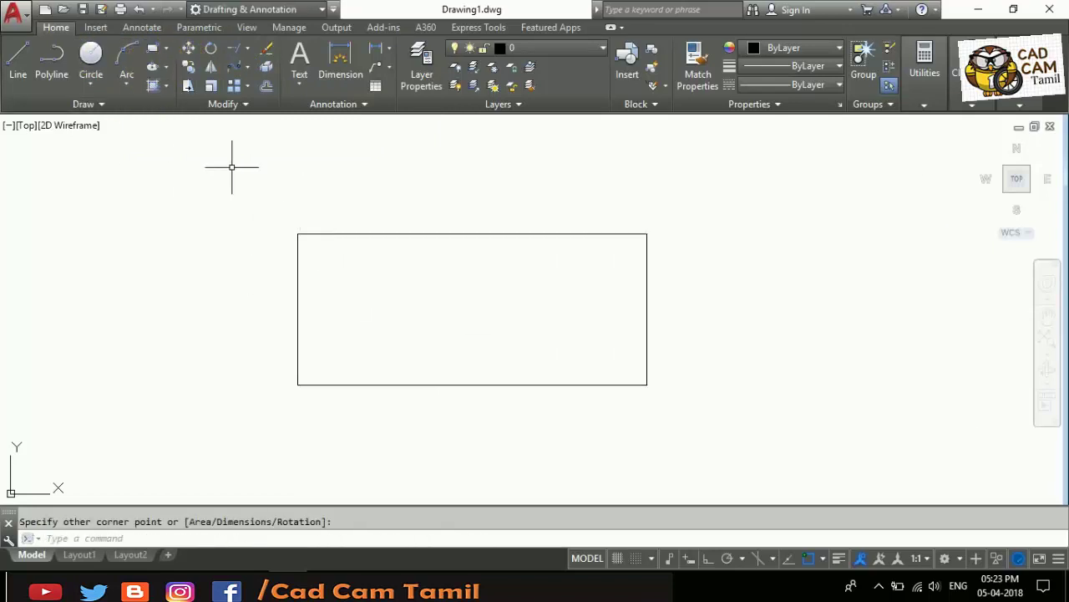
{"action": "left_click", "coordinate": [91, 57]}
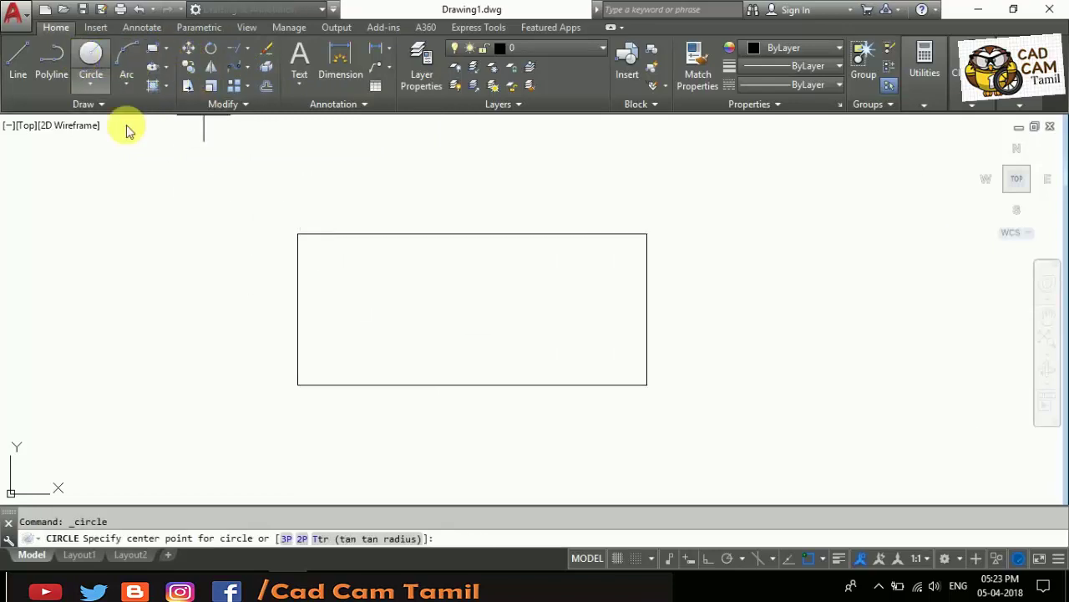
{"action": "left_click", "coordinate": [298, 234]}
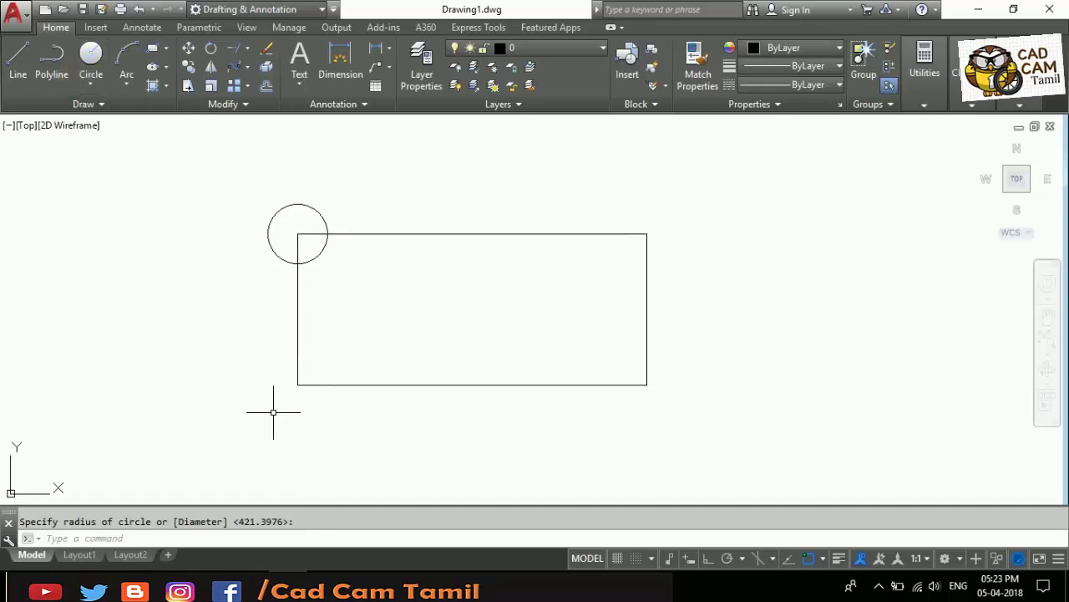
- Start copying the corner circle, with the rectangle's top-left corner as base point
{"action": "left_click", "coordinate": [188, 67]}
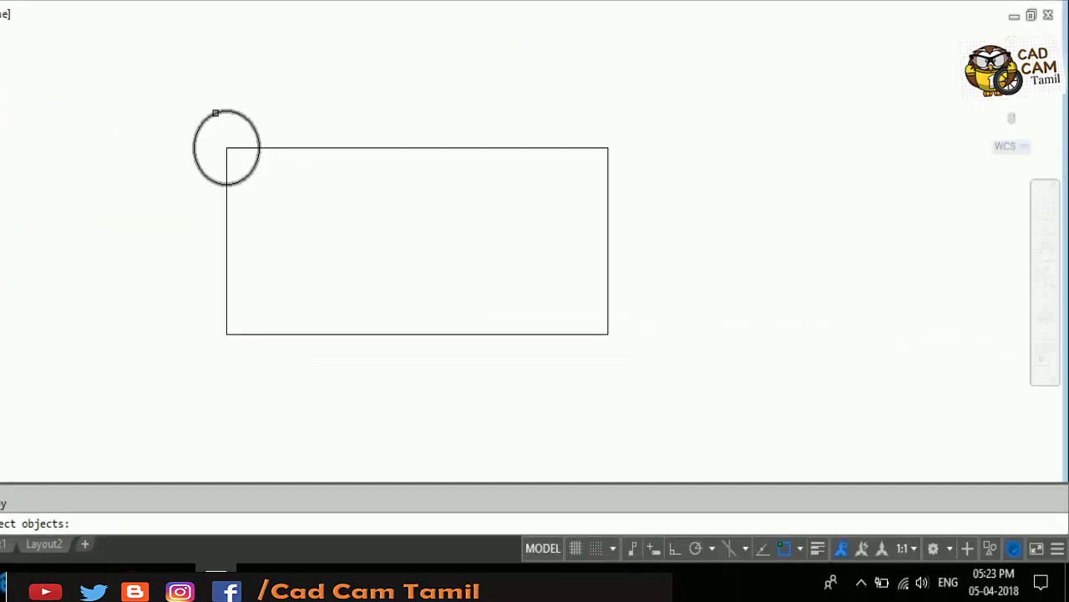
{"action": "left_click", "coordinate": [214, 113]}
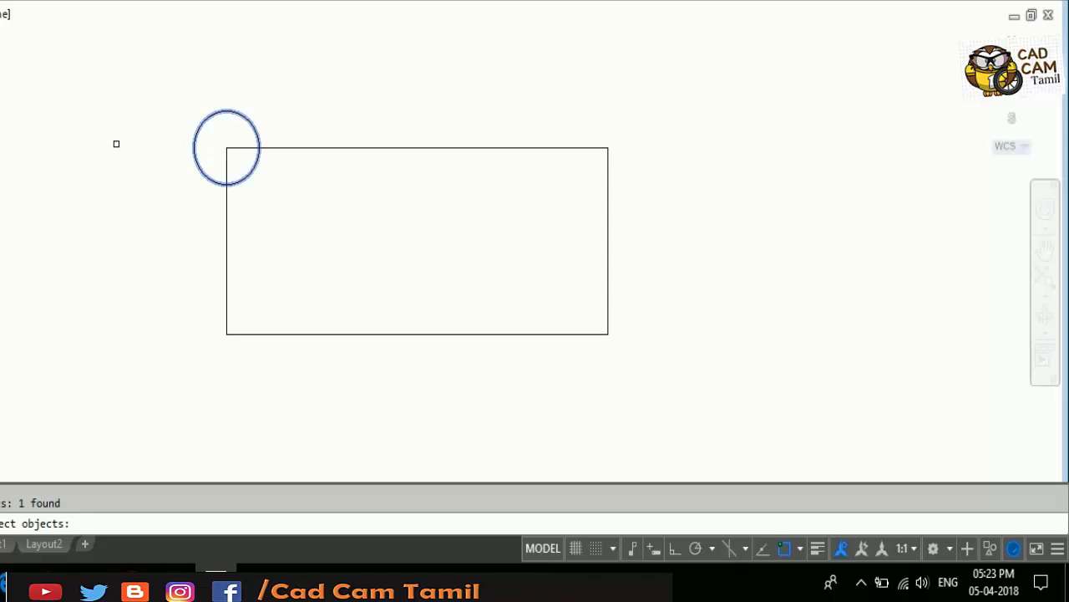
{"action": "key", "text": "Return"}
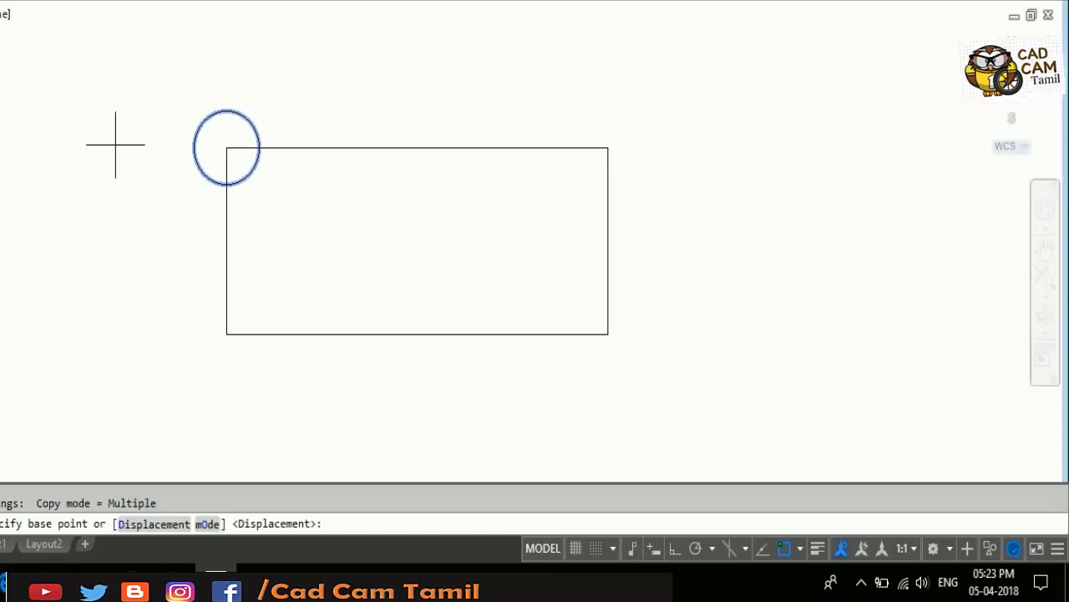
{"action": "left_click", "coordinate": [226, 148]}
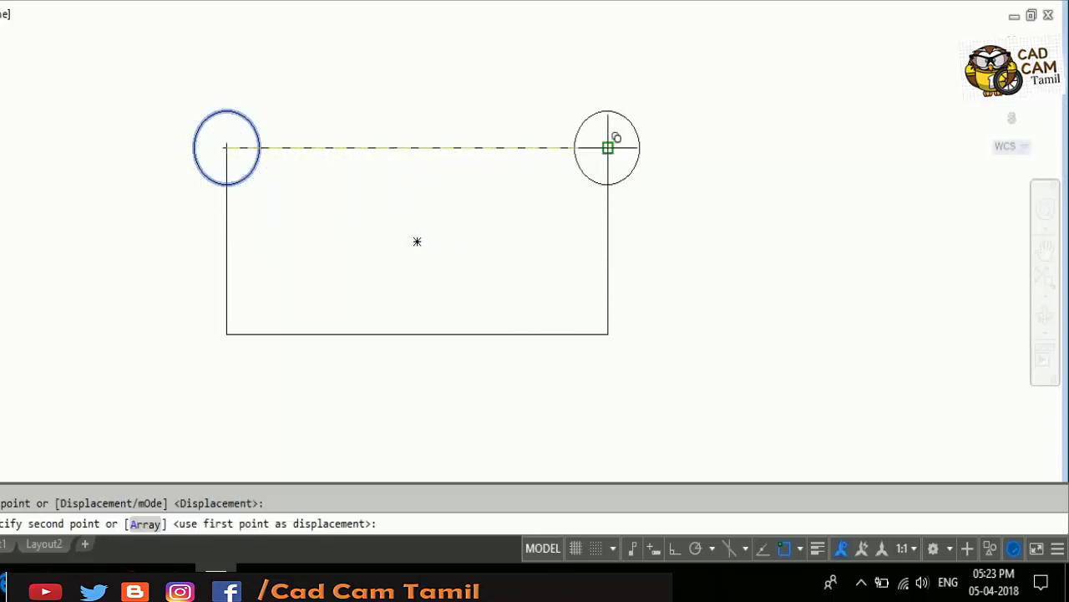
- Place circle copies at the other three corners, the centre and all four edge midpoints
{"action": "left_click", "coordinate": [607, 148]}
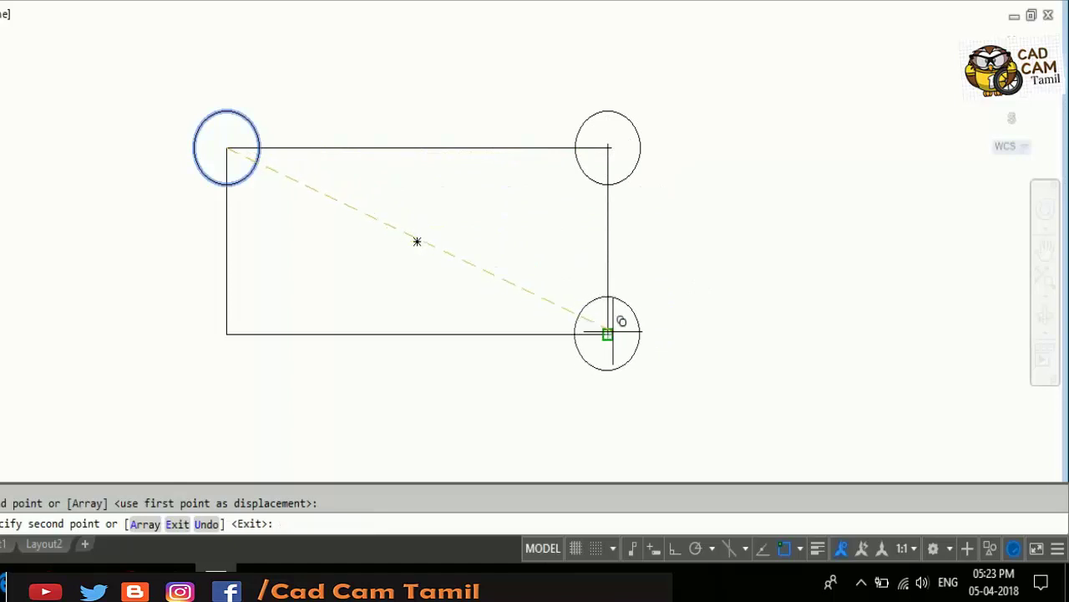
{"action": "left_click", "coordinate": [608, 334]}
{"action": "left_click", "coordinate": [227, 334]}
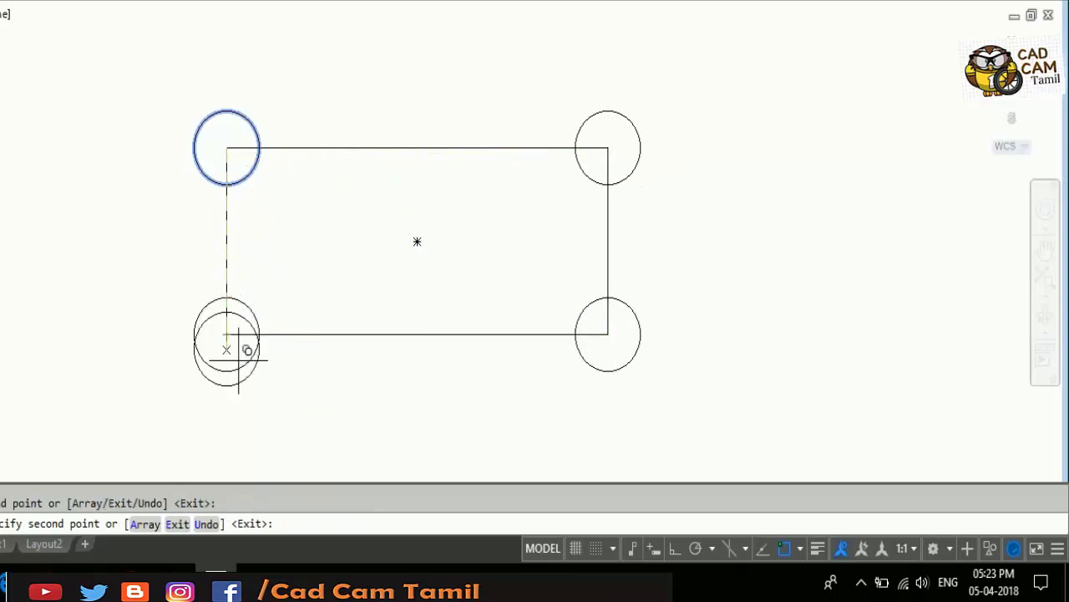
{"action": "left_click", "coordinate": [417, 242]}
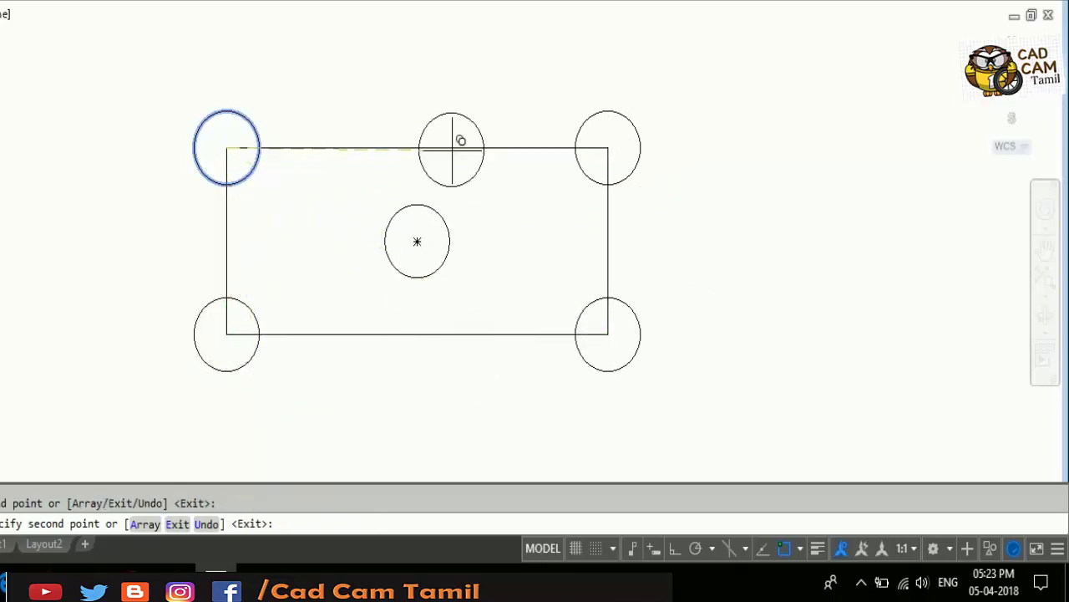
{"action": "left_click", "coordinate": [417, 148]}
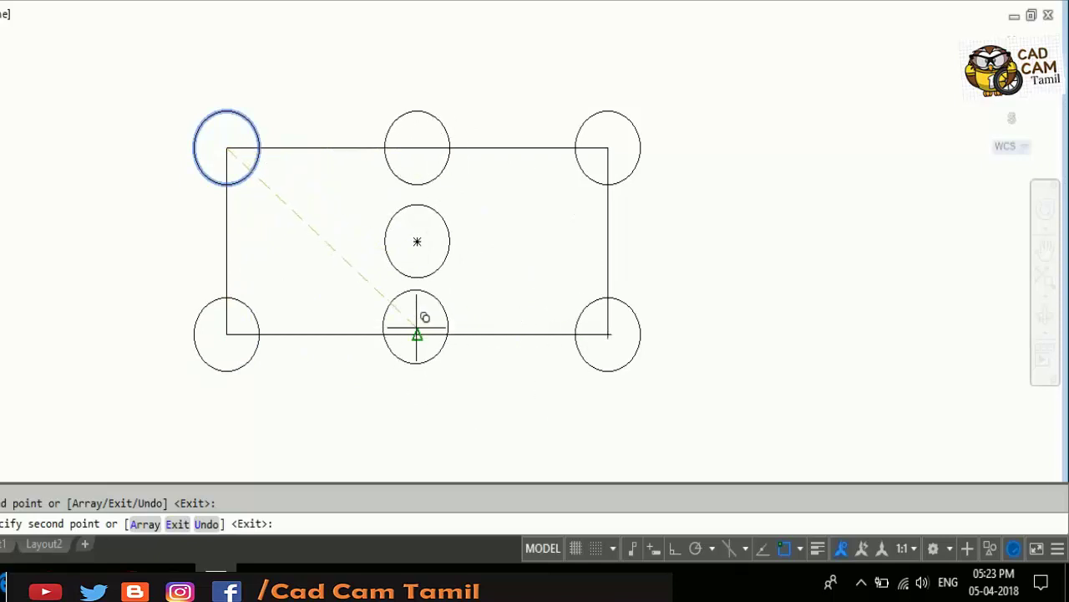
{"action": "left_click", "coordinate": [417, 334]}
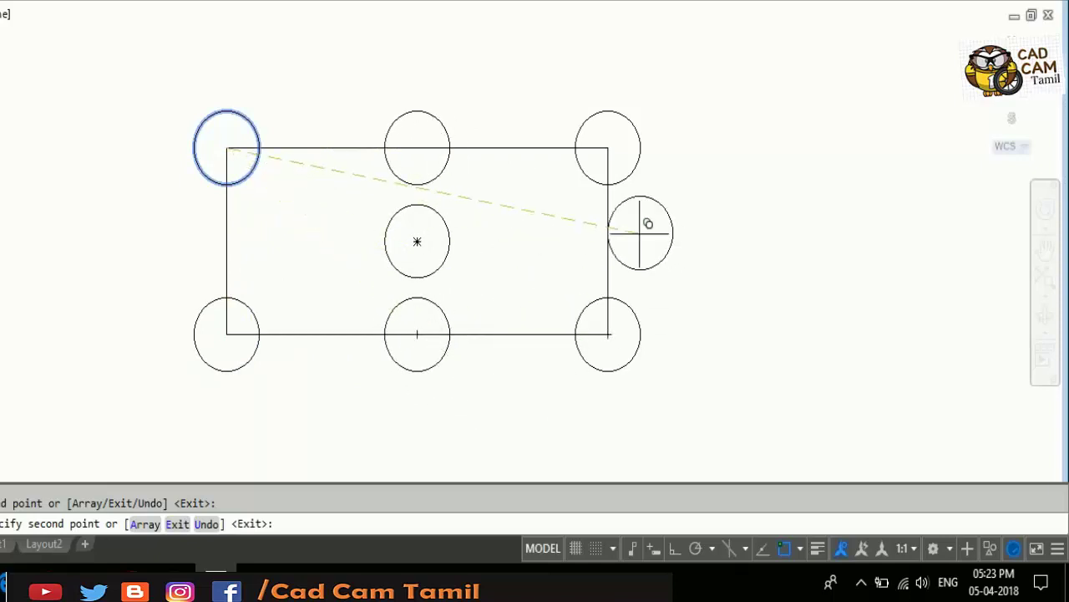
{"action": "left_click", "coordinate": [607, 242]}
{"action": "left_click", "coordinate": [227, 242]}
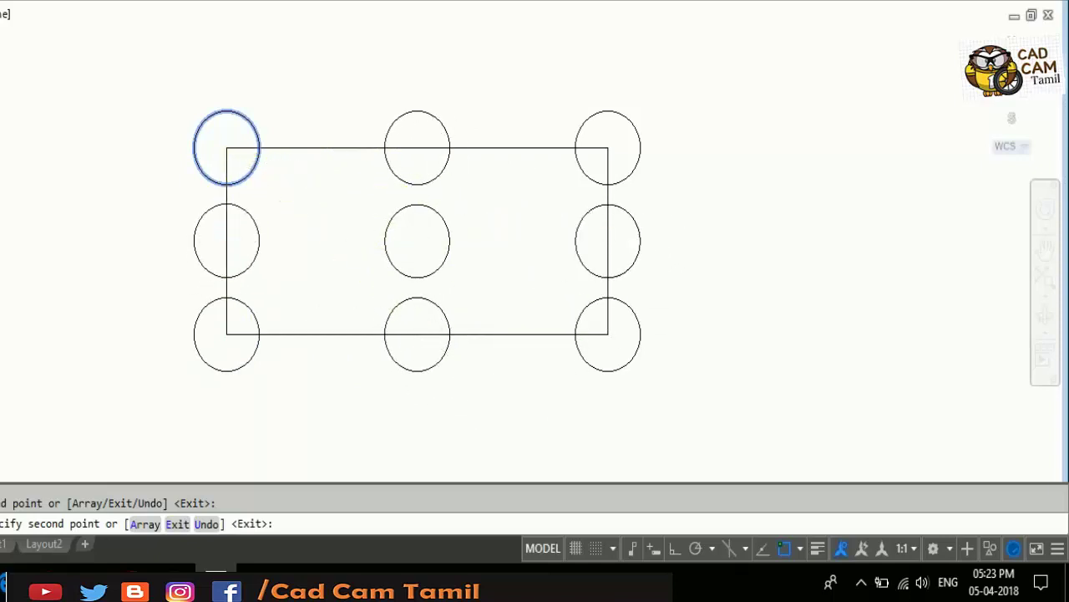
{"action": "key", "text": "Escape"}
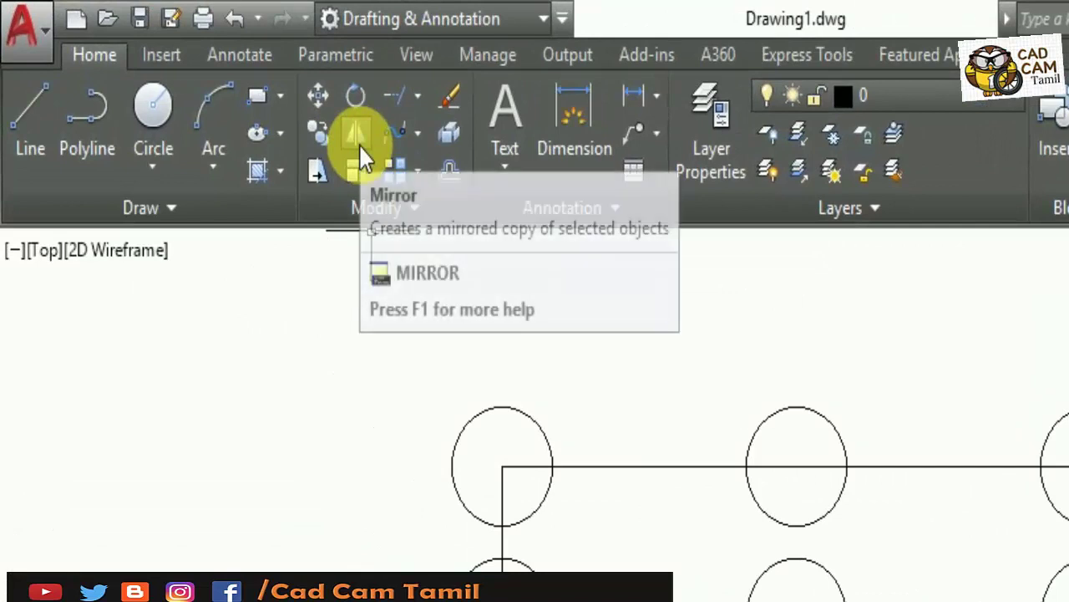
- Draw an Ortho-locked vertical line to the right of the rectangle
{"action": "scroll", "coordinate": [345, 479], "scroll_direction": "down", "scroll_amount": 2}
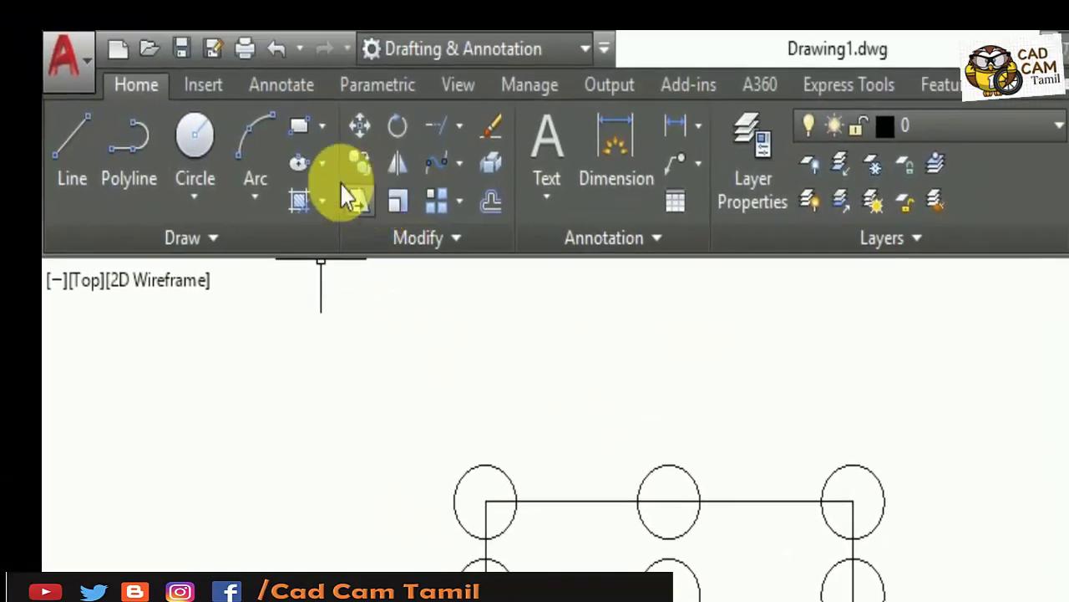
{"action": "left_click", "coordinate": [72, 142]}
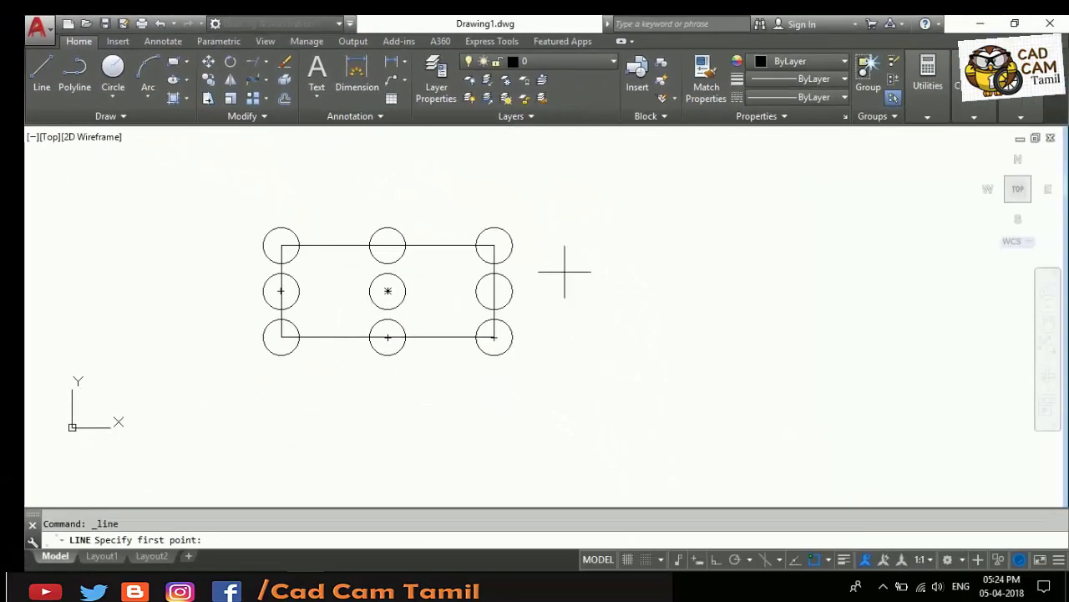
{"action": "left_click", "coordinate": [579, 207]}
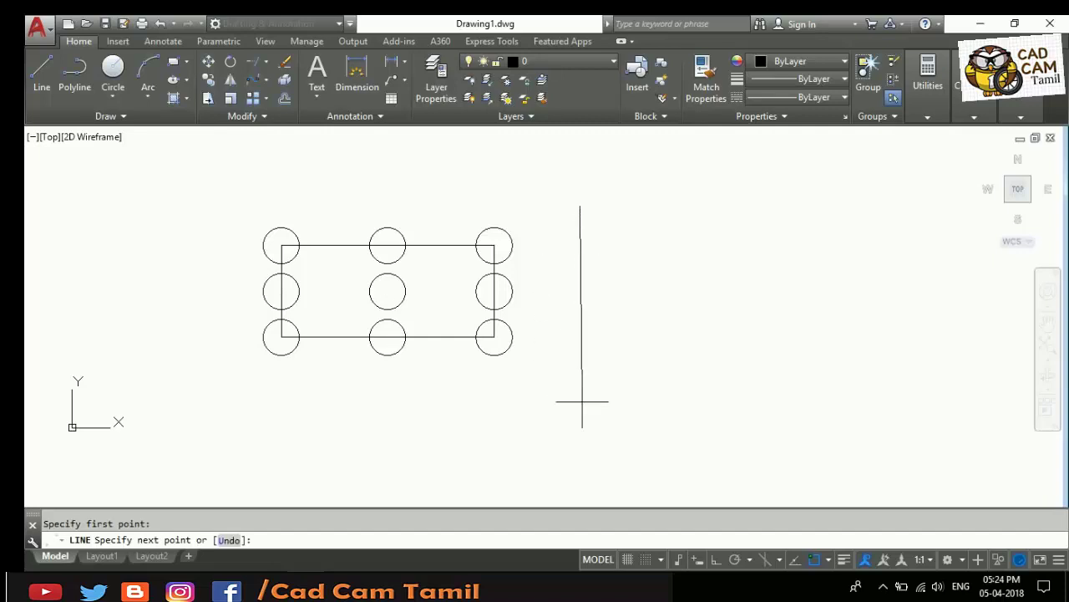
{"action": "key", "text": "F8"}
{"action": "left_click", "coordinate": [563, 362]}
{"action": "key", "text": "Return"}
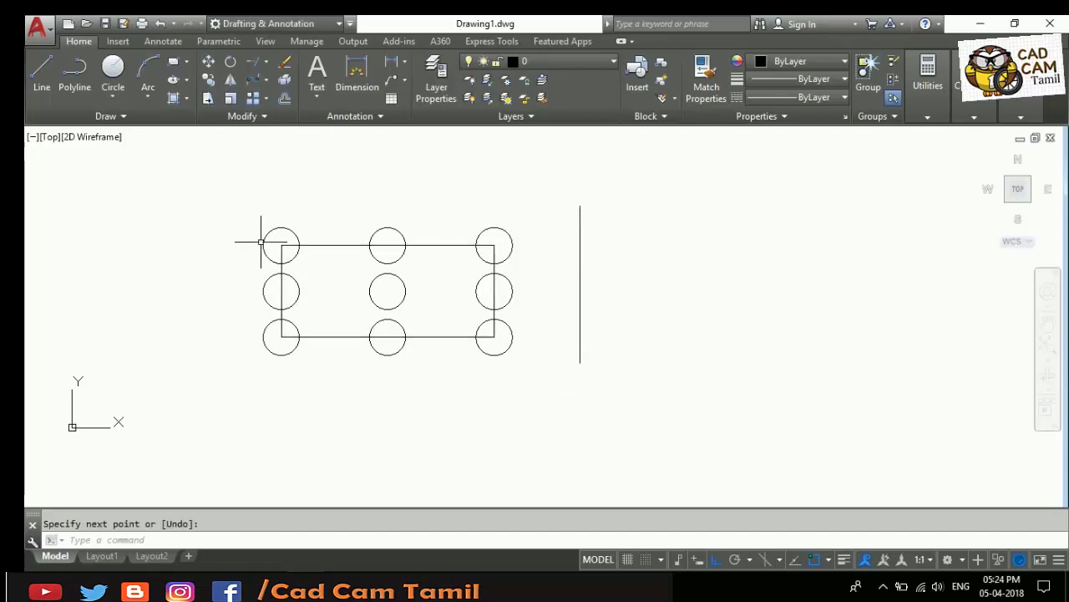
- Mirror the rectangle and its three middle-column circles about the vertical line, keeping the originals
{"action": "left_click", "coordinate": [234, 81]}
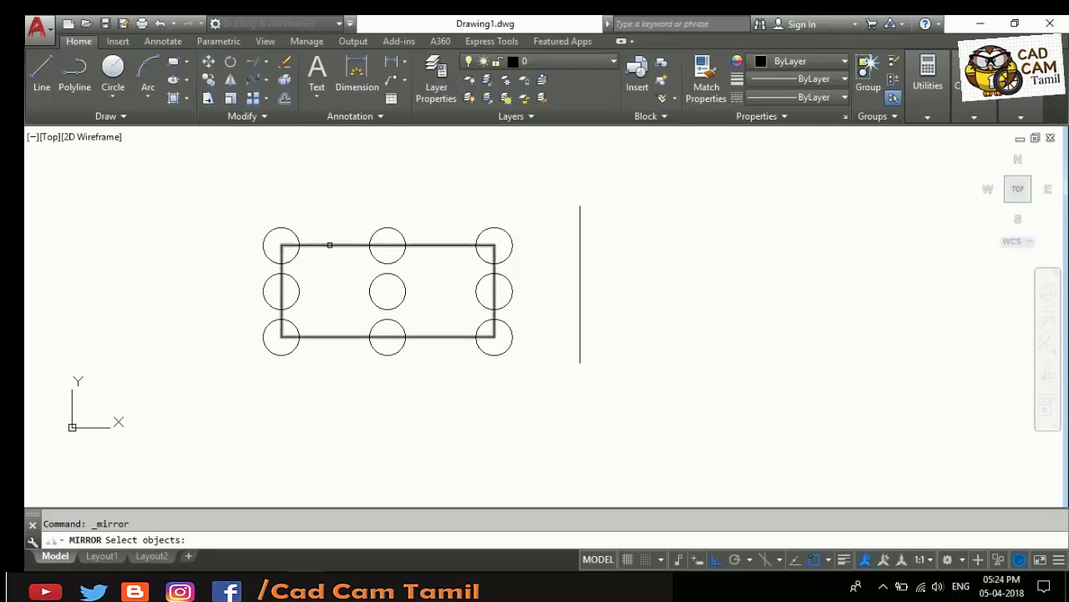
{"action": "left_click", "coordinate": [327, 246]}
{"action": "left_click", "coordinate": [385, 225]}
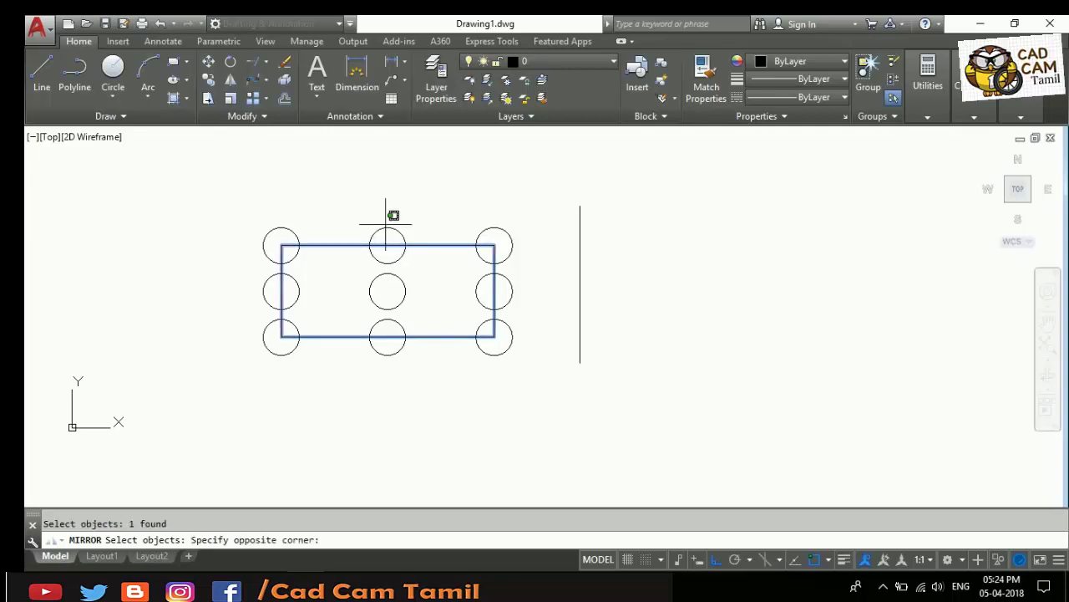
{"action": "left_click", "coordinate": [401, 286]}
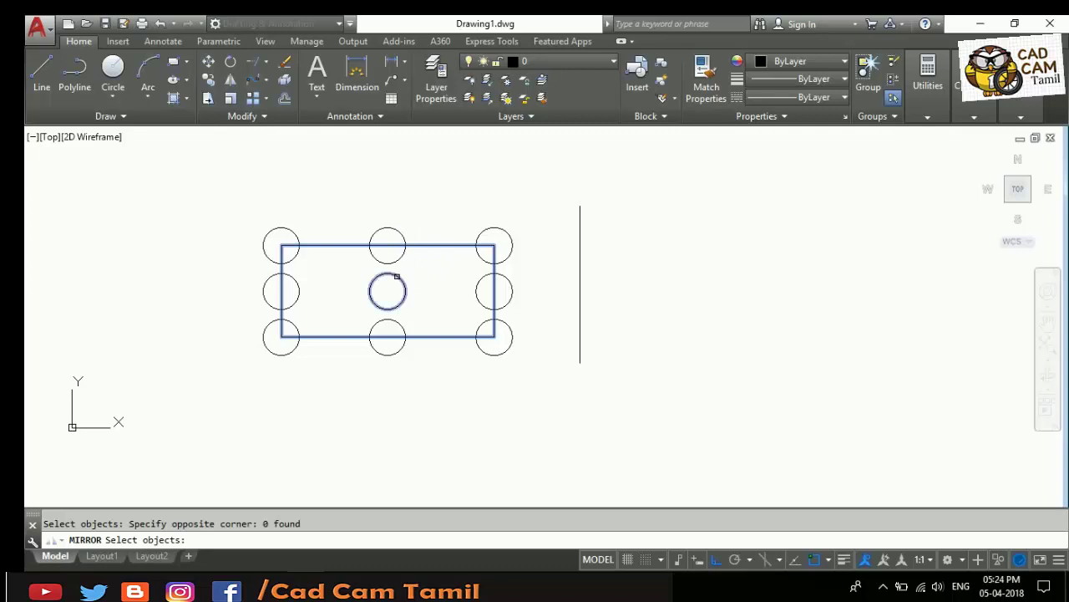
{"action": "left_click", "coordinate": [398, 276]}
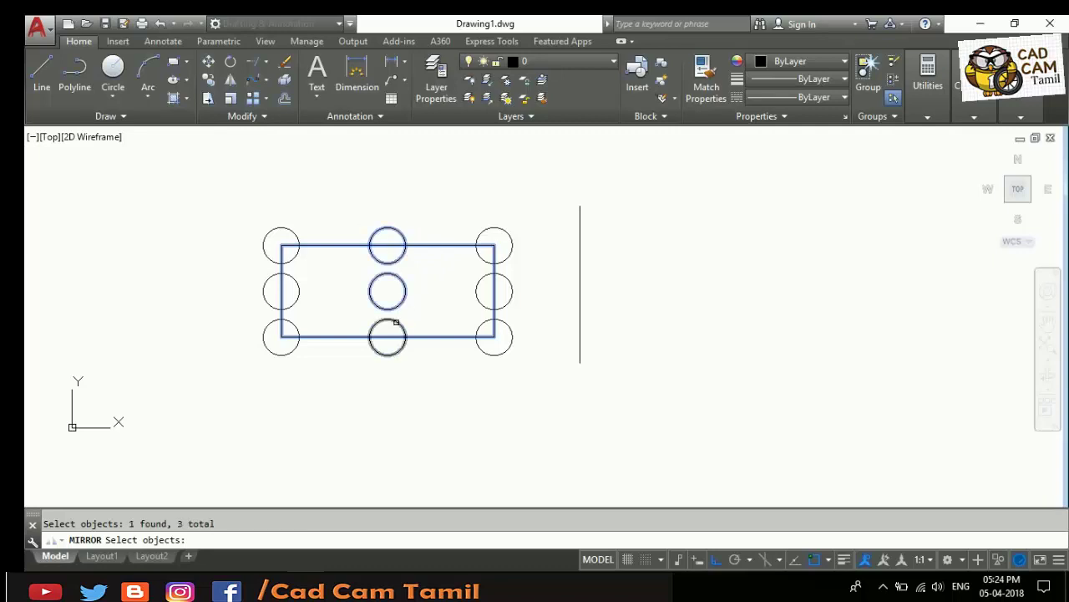
{"action": "left_click", "coordinate": [396, 321]}
{"action": "key", "text": "Return"}
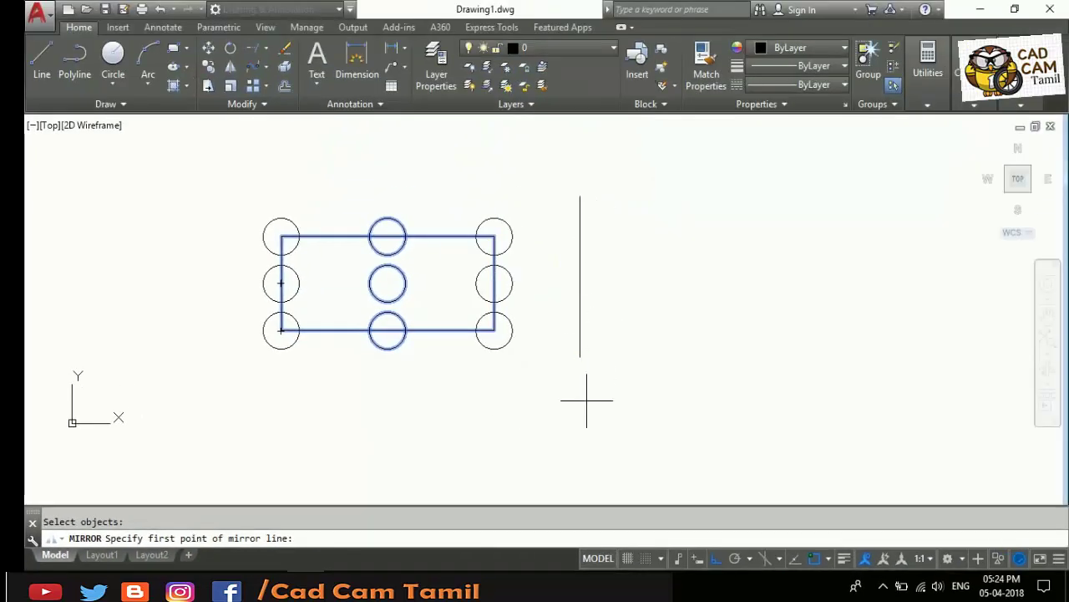
{"action": "left_click", "coordinate": [580, 357]}
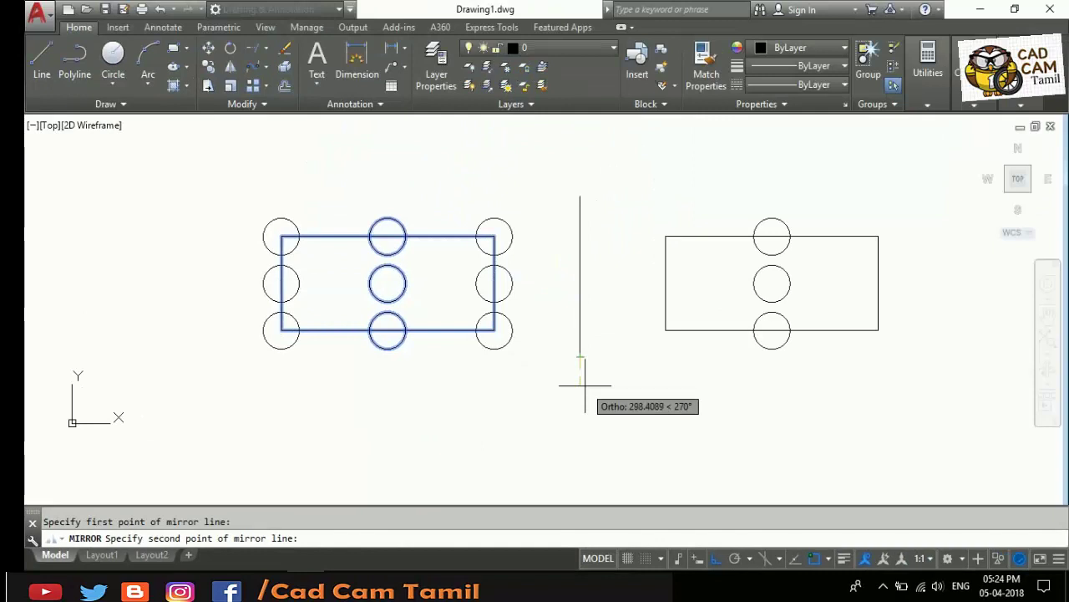
{"action": "left_click", "coordinate": [580, 196]}
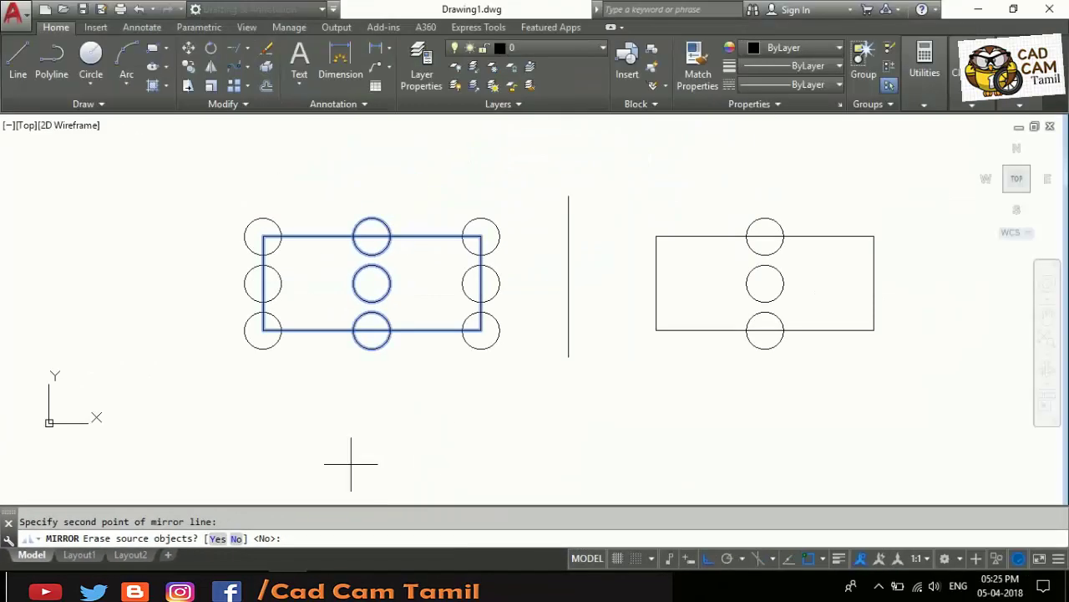
{"action": "key", "text": "Return"}
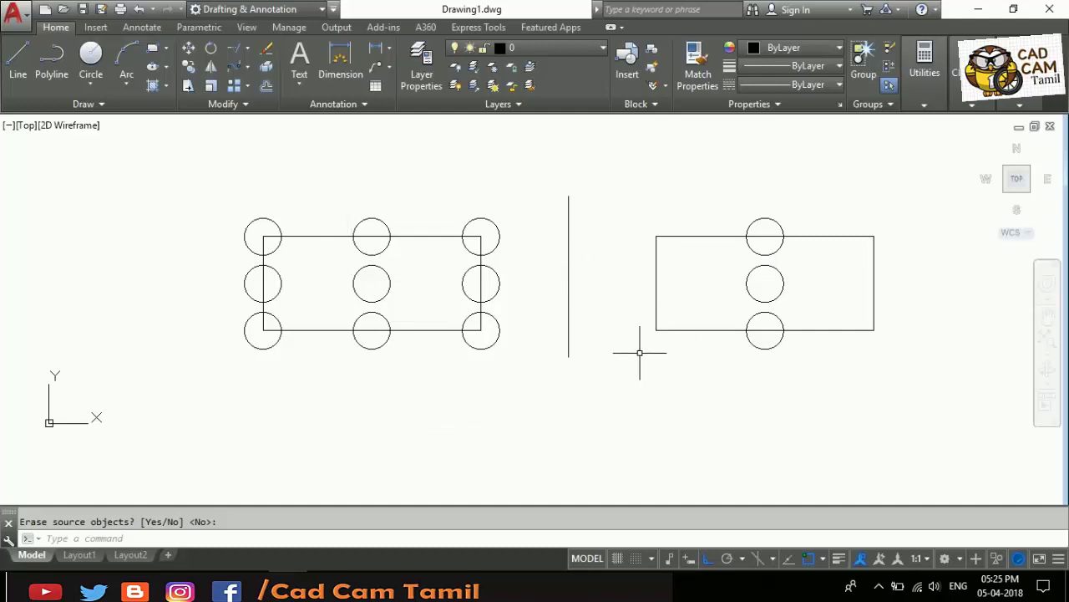
- Delete the vertical mirror line and the mirrored rectangle with its circles
{"action": "key", "text": "Return"}
{"action": "left_click", "coordinate": [569, 264]}
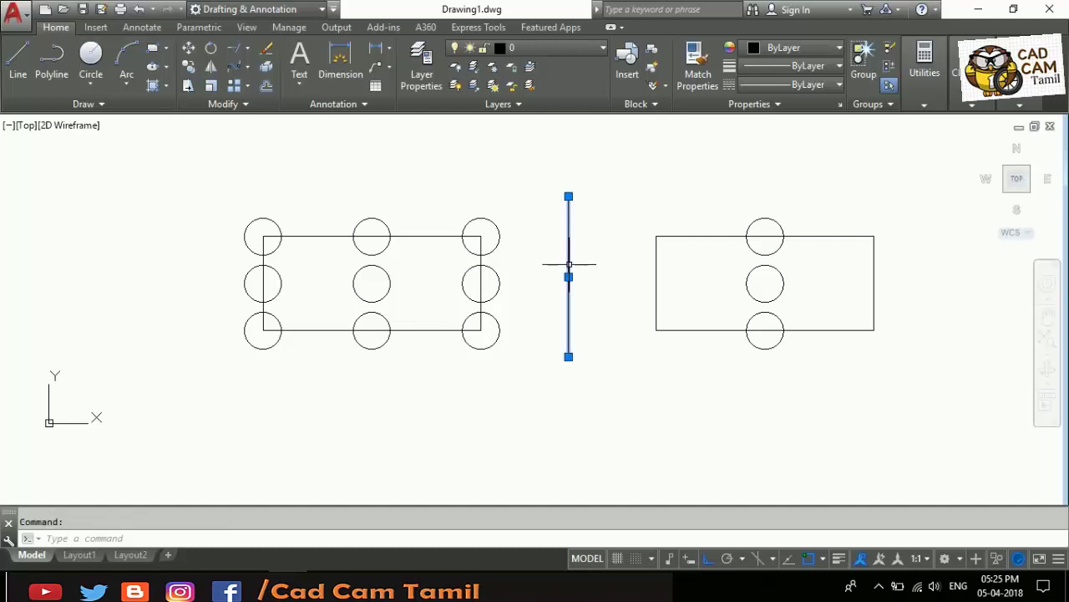
{"action": "key", "text": "Delete"}
{"action": "left_click", "coordinate": [613, 169]}
{"action": "left_click", "coordinate": [925, 389]}
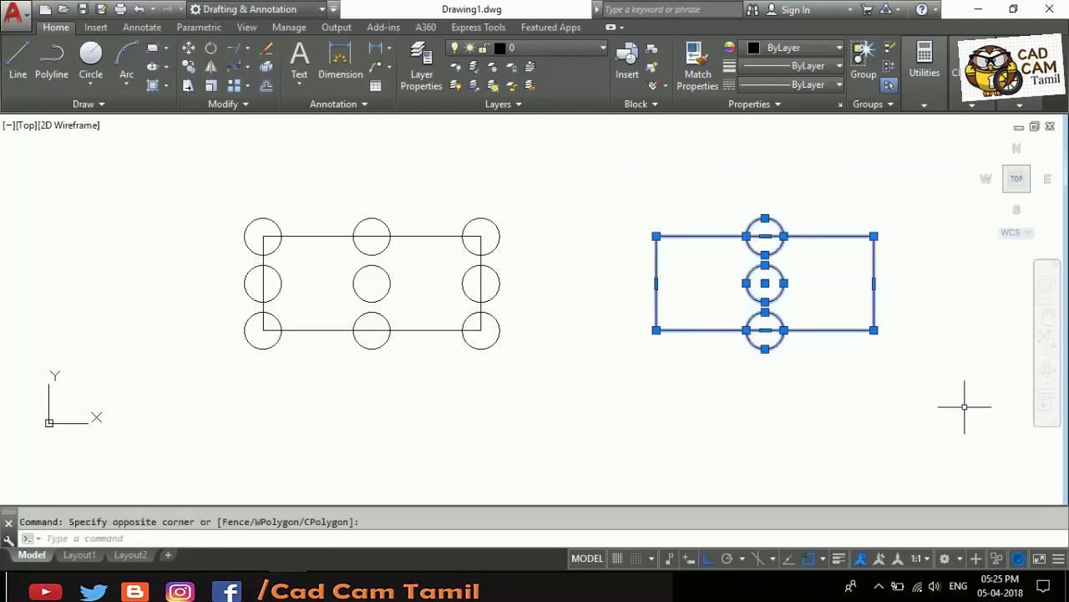
{"action": "key", "text": "Delete"}
- Draw a diagonal line below and right of the rectangle with Ortho off
{"action": "left_click", "coordinate": [18, 57]}
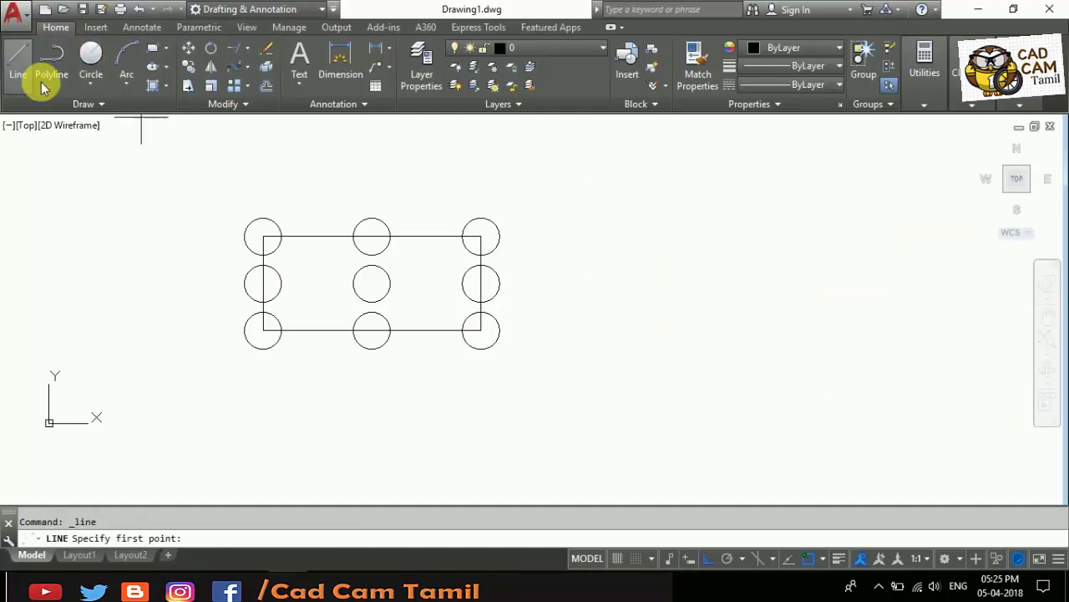
{"action": "left_click", "coordinate": [473, 430]}
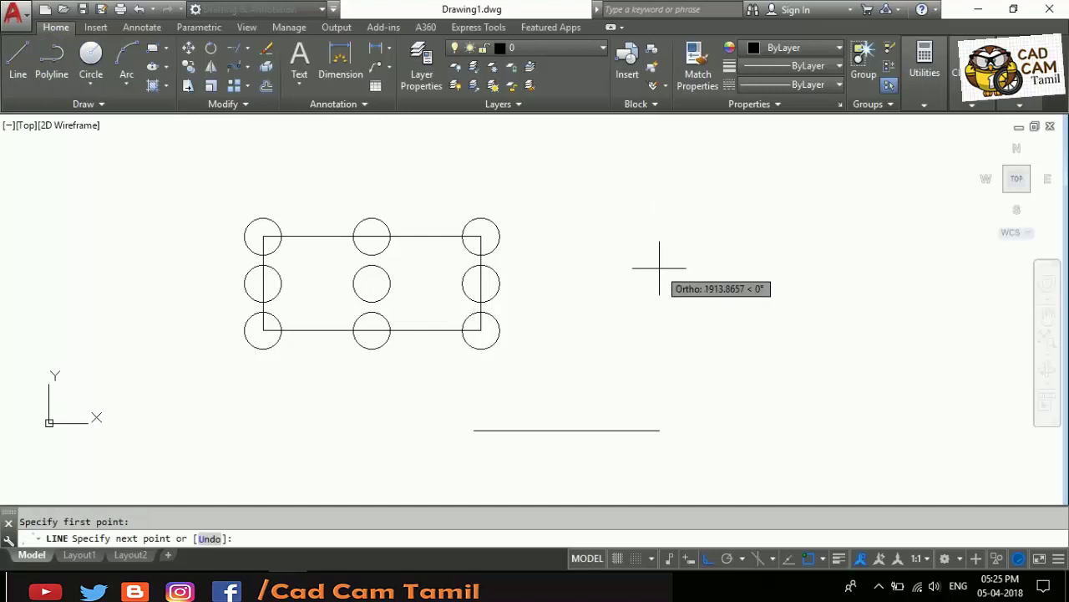
{"action": "key", "text": "F8"}
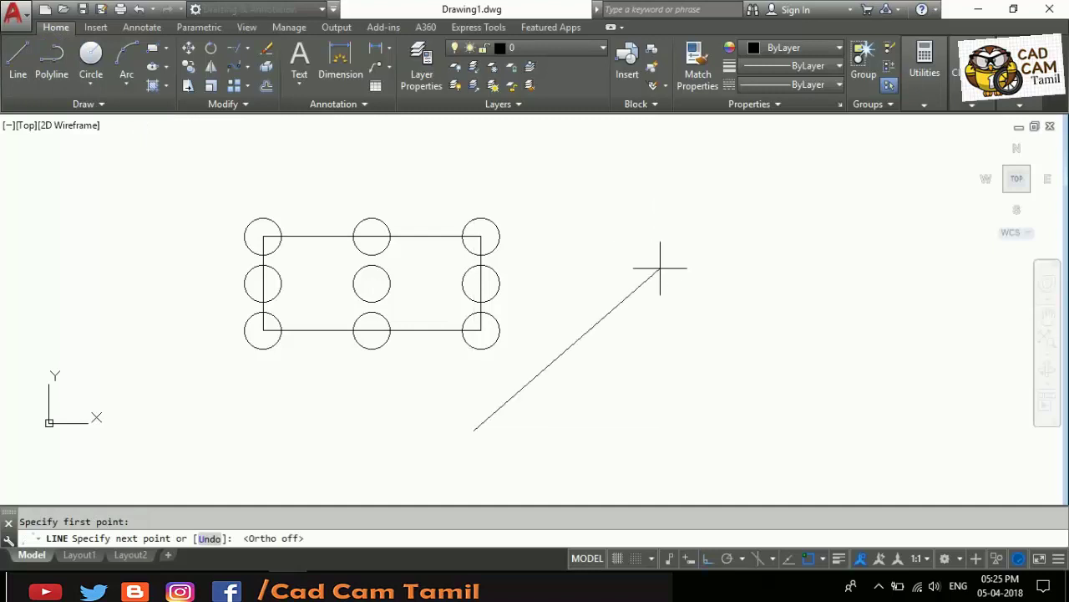
{"action": "left_click", "coordinate": [668, 220]}
{"action": "key", "text": "Return"}
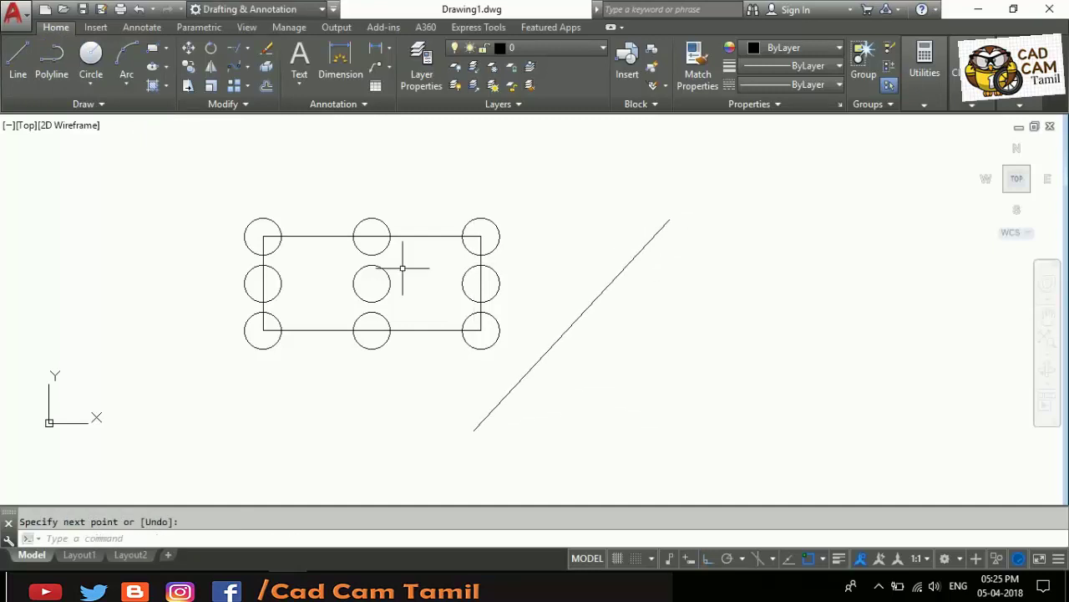
- Mirror the rectangle and its corner circles about the diagonal line, keeping the originals
{"action": "left_click", "coordinate": [210, 67]}
{"action": "left_click", "coordinate": [290, 238]}
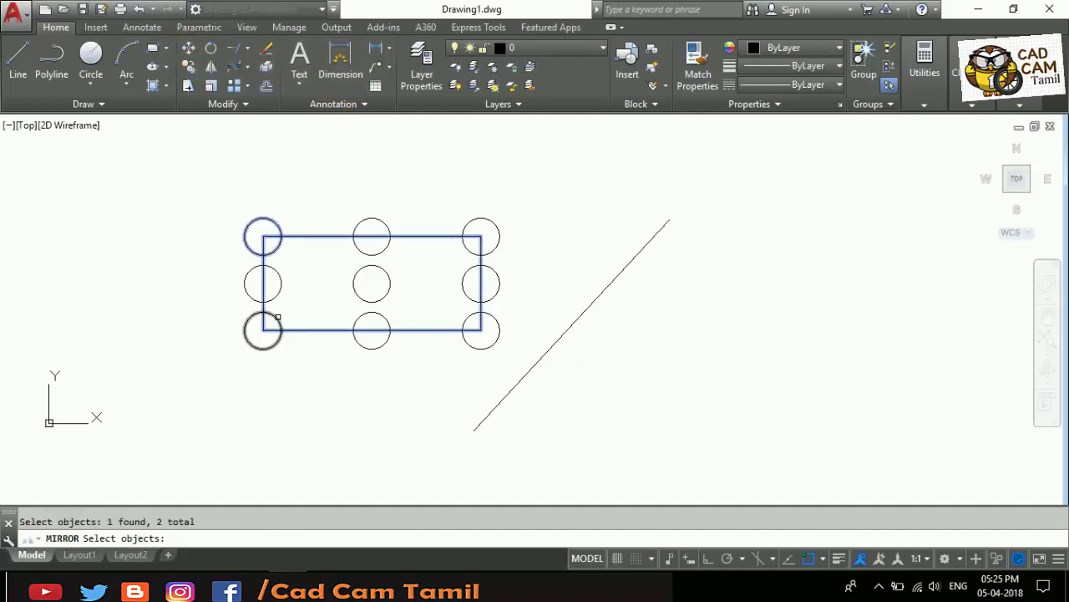
{"action": "left_click", "coordinate": [473, 325]}
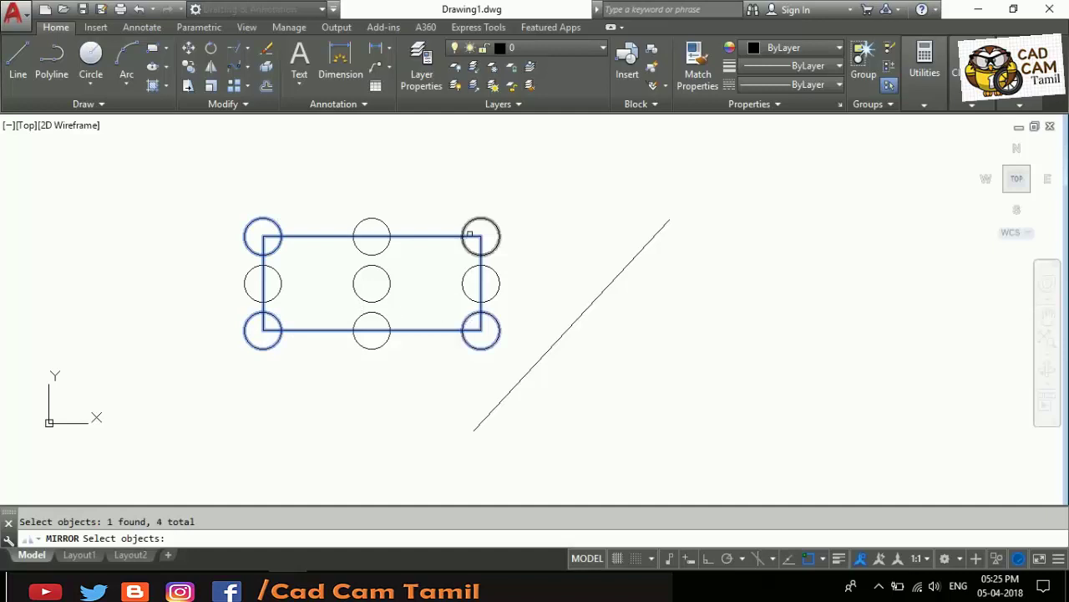
{"action": "key", "text": "Return"}
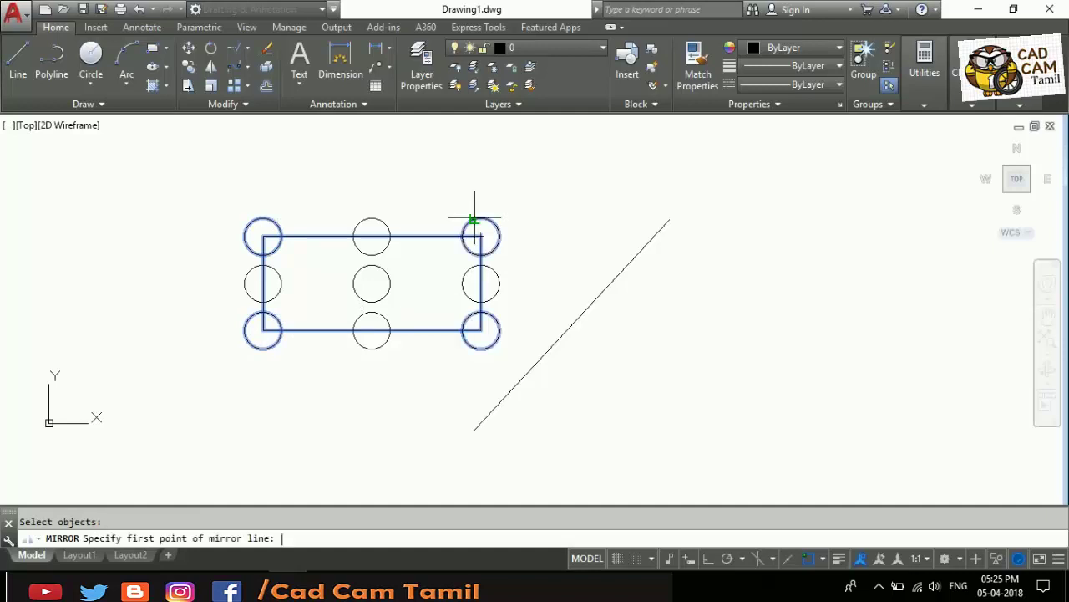
{"action": "left_click", "coordinate": [474, 430]}
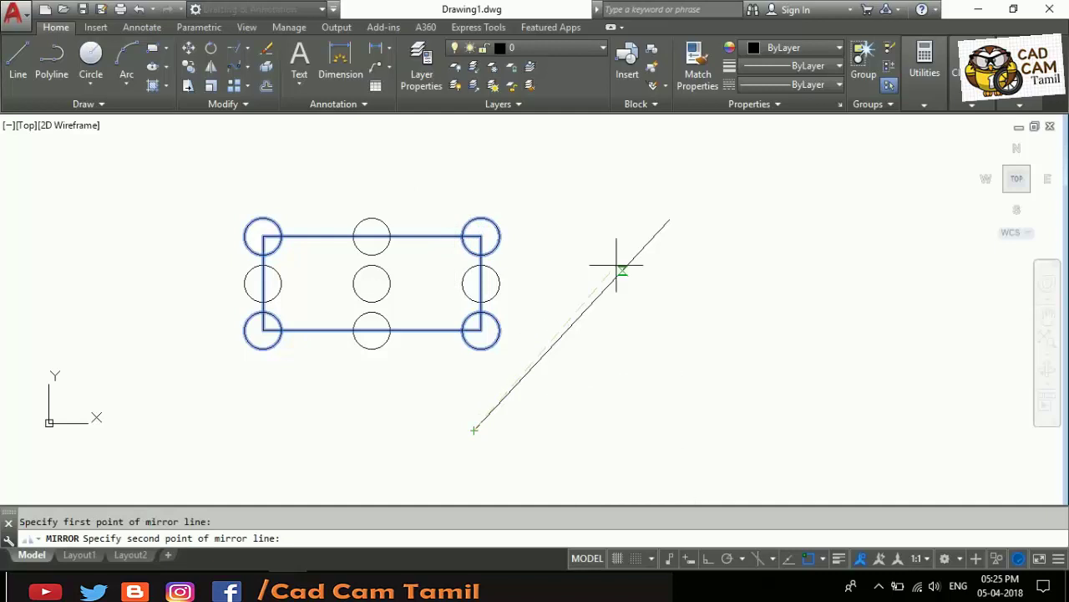
{"action": "left_click", "coordinate": [670, 219]}
{"action": "scroll", "coordinate": [557, 239], "scroll_direction": "up", "scroll_amount": 4}
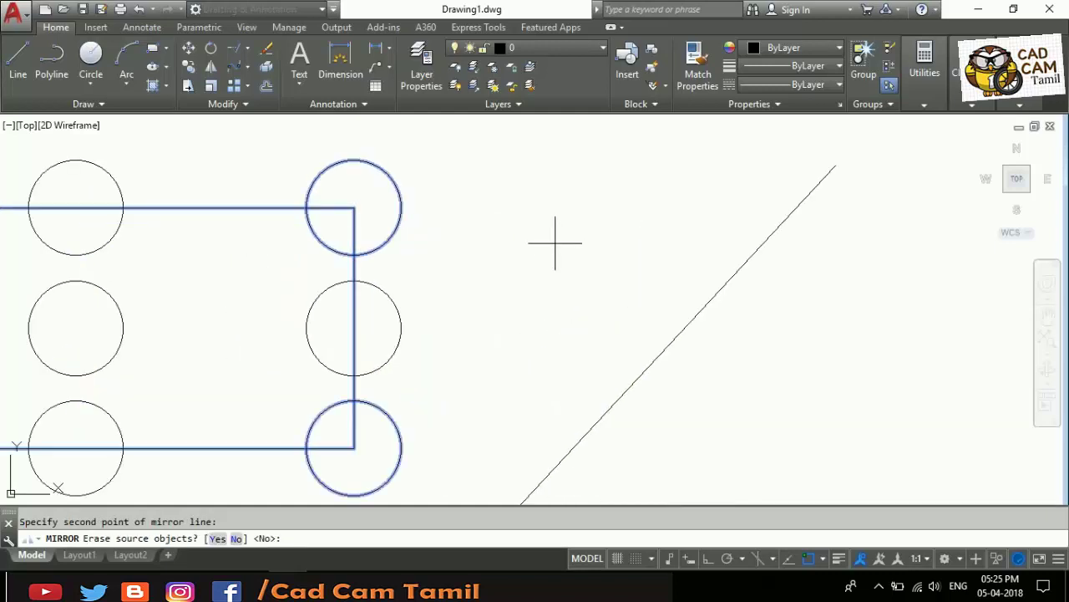
{"action": "scroll", "coordinate": [521, 226], "scroll_direction": "down", "scroll_amount": 8}
{"action": "key", "text": "Return"}
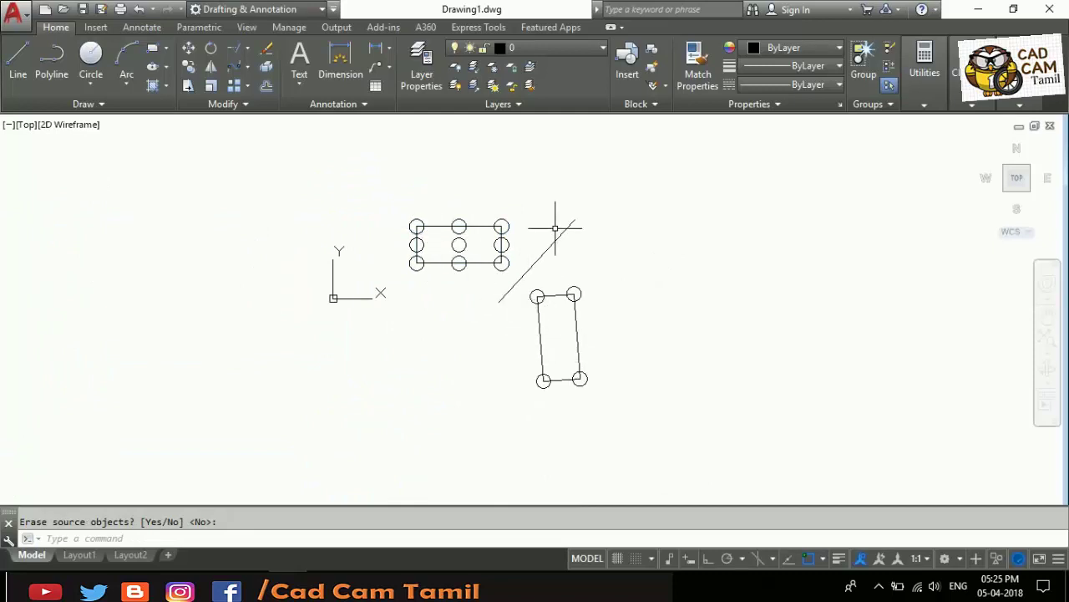
- Delete the diagonal line and the tilted mirrored copy
{"action": "left_click", "coordinate": [535, 263]}
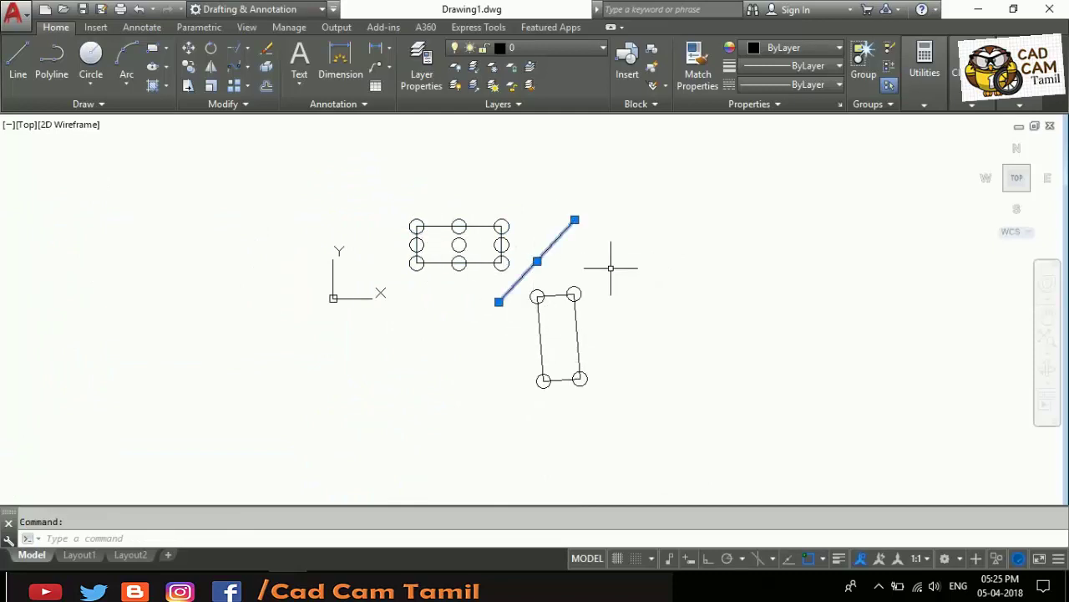
{"action": "key", "text": "Delete"}
{"action": "left_click", "coordinate": [515, 280]}
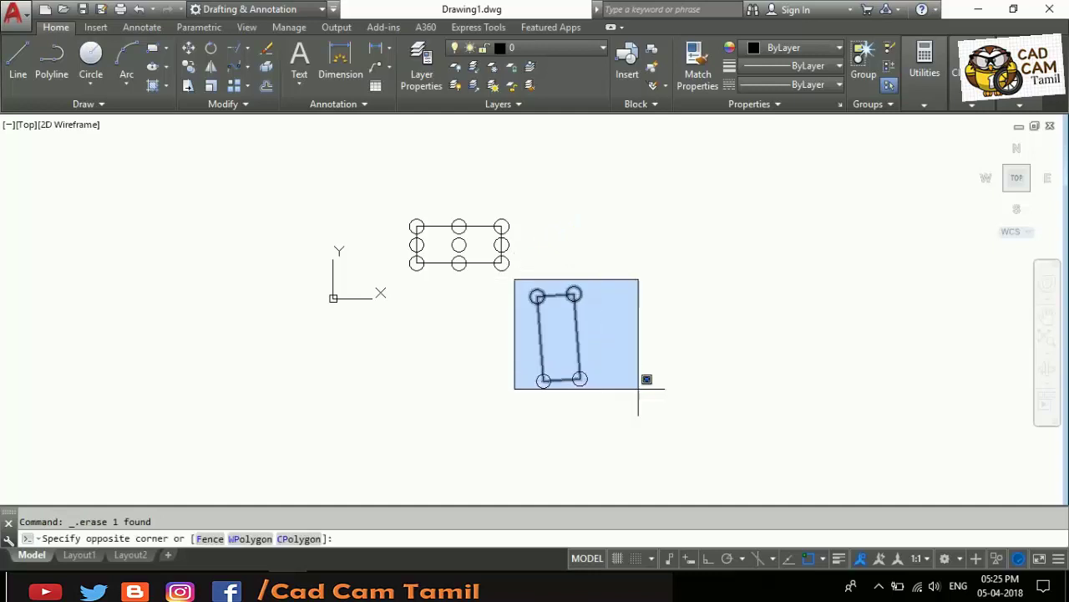
{"action": "left_click", "coordinate": [639, 387]}
{"action": "key", "text": "Delete"}
- Delete the three right-column circles and the centre circle one by one
{"action": "scroll", "coordinate": [501, 242], "scroll_direction": "up", "scroll_amount": 5}
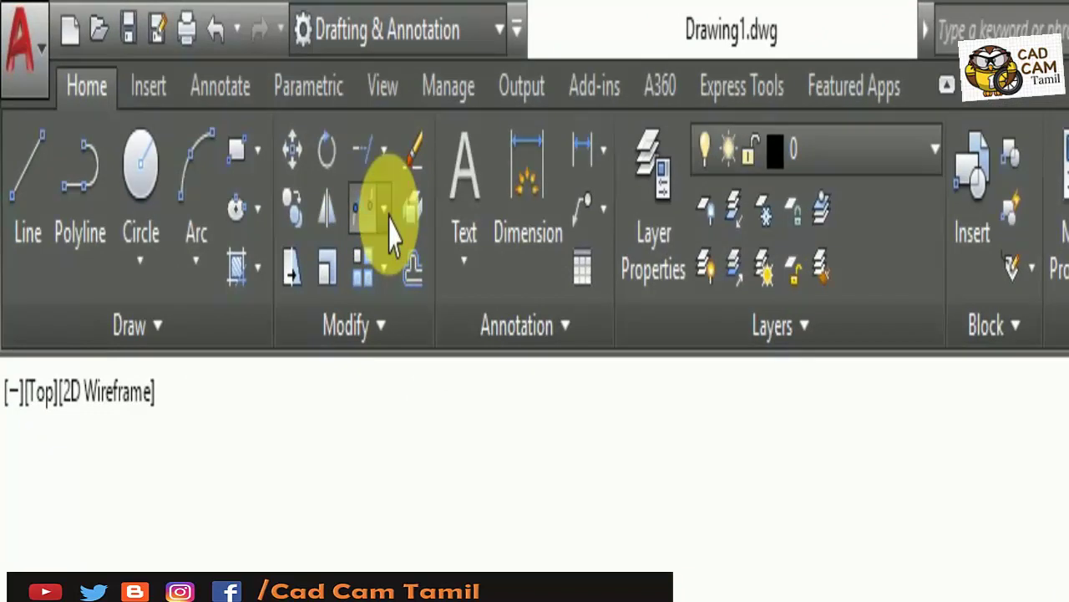
{"action": "left_click", "coordinate": [246, 66]}
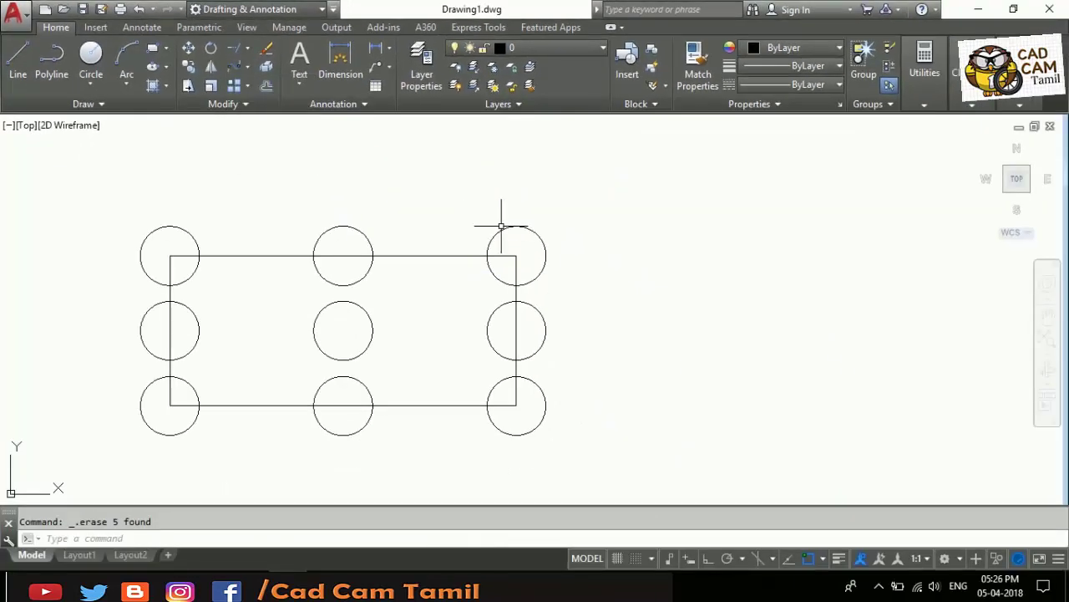
{"action": "left_click", "coordinate": [502, 225]}
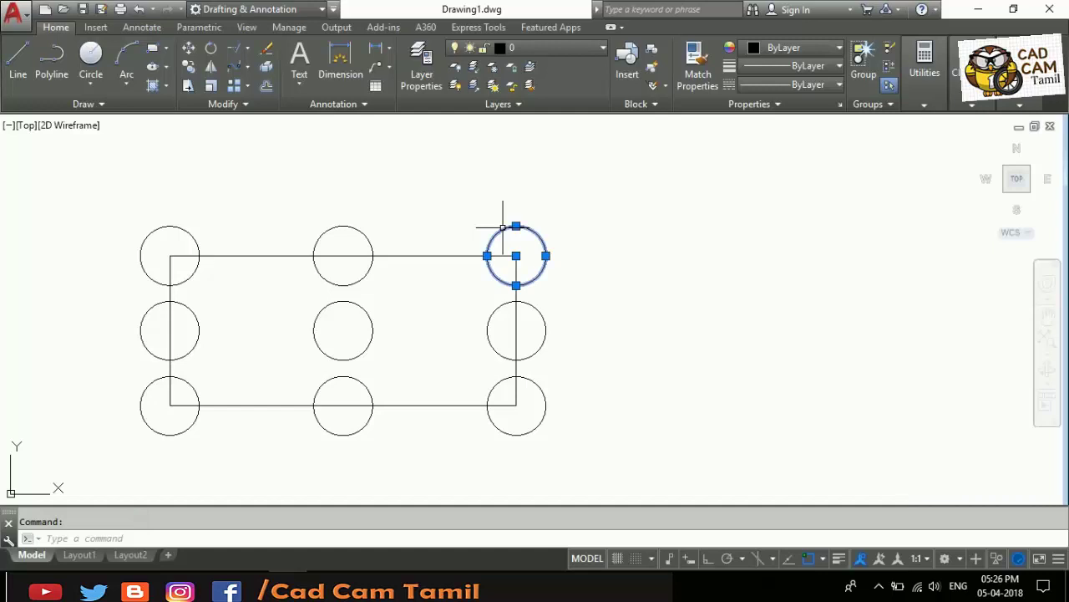
{"action": "key", "text": "Delete"}
{"action": "left_click", "coordinate": [539, 310]}
{"action": "key", "text": "Delete"}
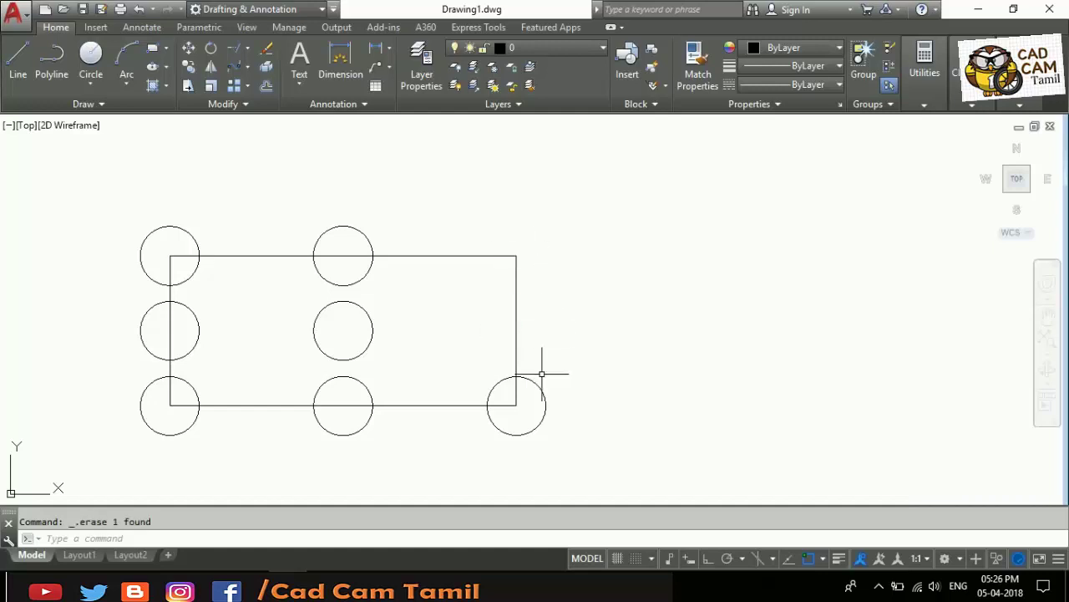
{"action": "left_click", "coordinate": [539, 382]}
{"action": "key", "text": "Delete"}
{"action": "left_click", "coordinate": [343, 300]}
{"action": "key", "text": "Delete"}
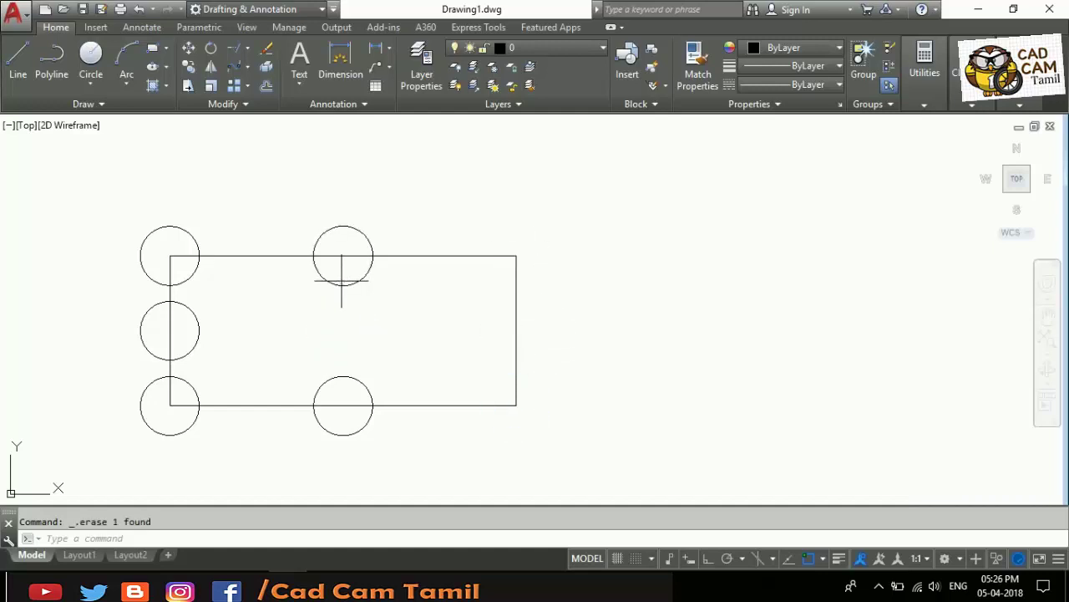
- Select the remaining middle and left-column circles and delete them together
{"action": "left_click", "coordinate": [342, 284]}
{"action": "left_click", "coordinate": [341, 293]}
{"action": "left_click", "coordinate": [314, 374]}
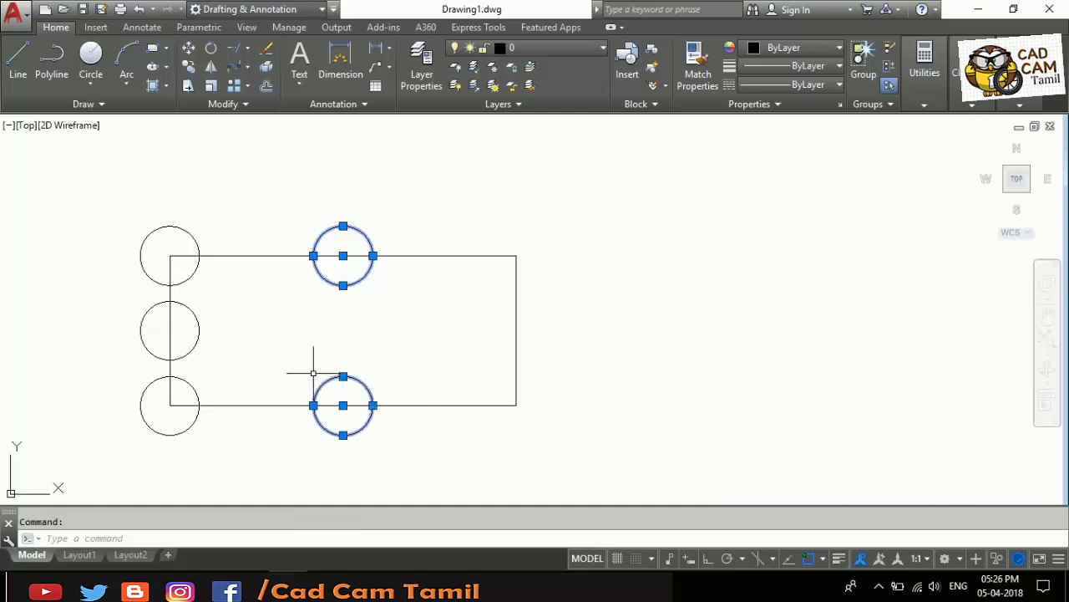
{"action": "left_click", "coordinate": [208, 326]}
{"action": "left_click", "coordinate": [196, 299]}
{"action": "left_click", "coordinate": [198, 258]}
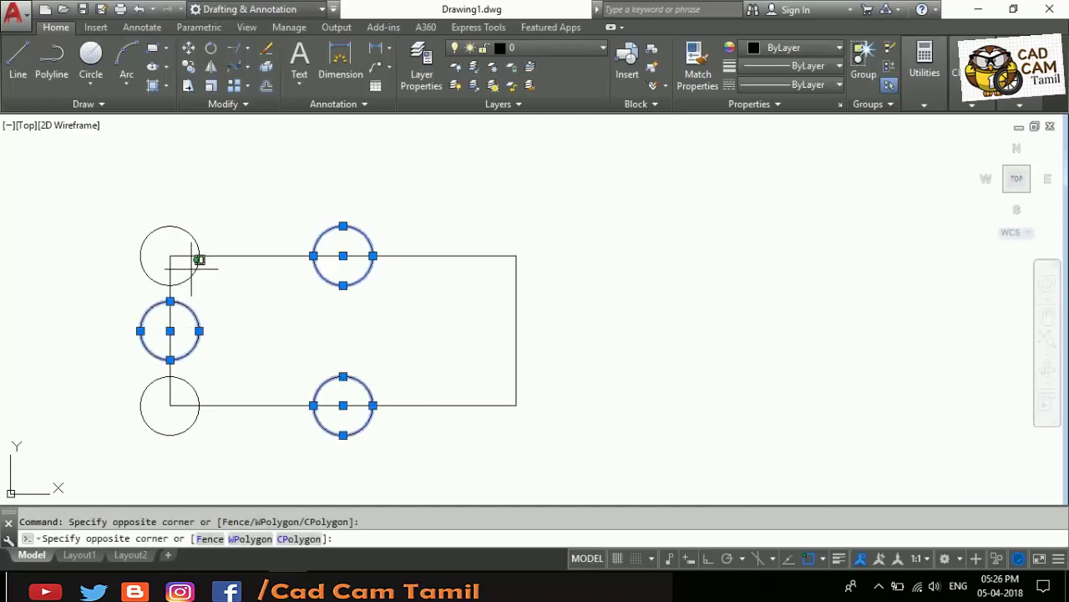
{"action": "left_click", "coordinate": [196, 277]}
{"action": "left_click", "coordinate": [201, 303]}
{"action": "left_click", "coordinate": [186, 378]}
{"action": "key", "text": "Delete"}
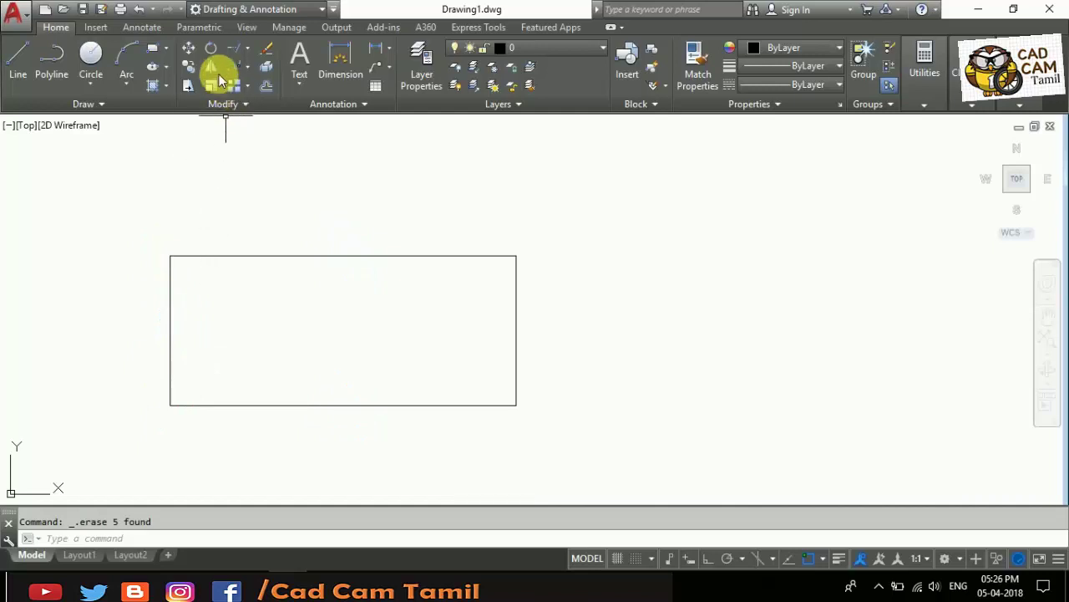
{"action": "left_click", "coordinate": [243, 66]}
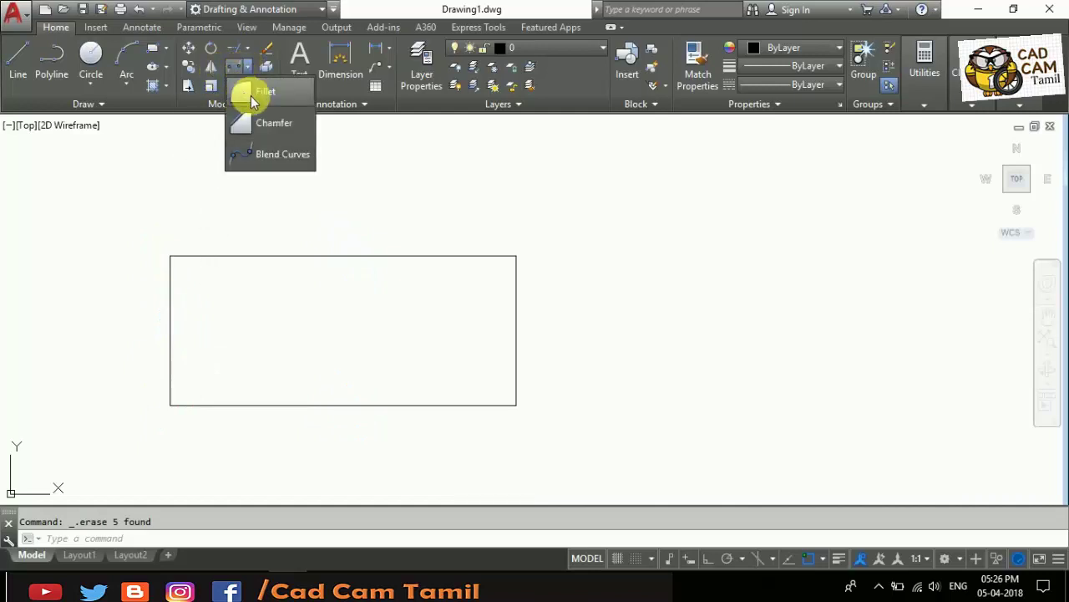
{"action": "left_click", "coordinate": [252, 93]}
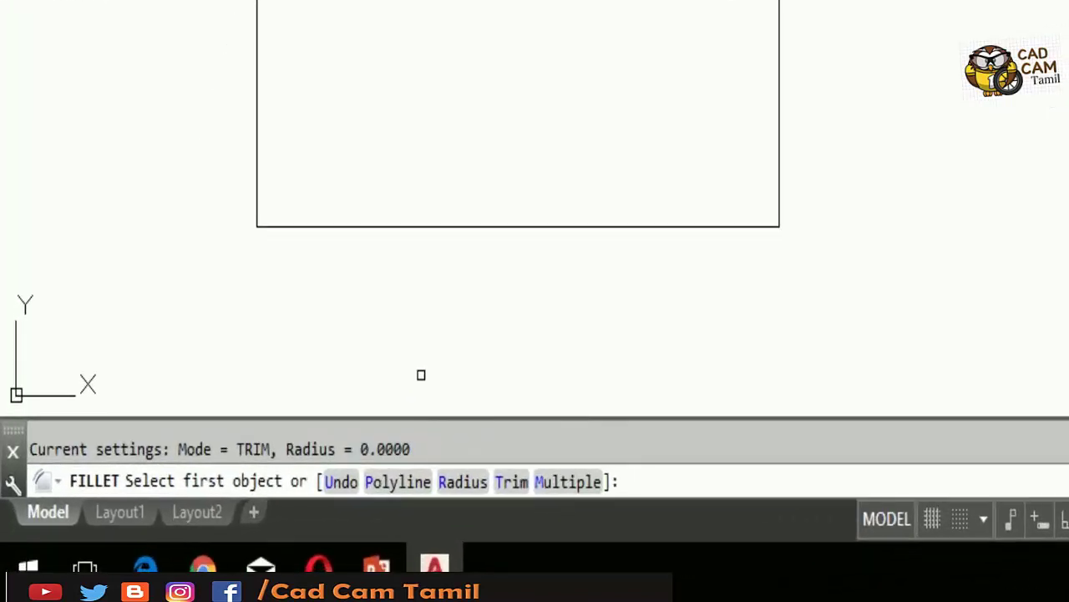
{"action": "key", "text": "Return"}
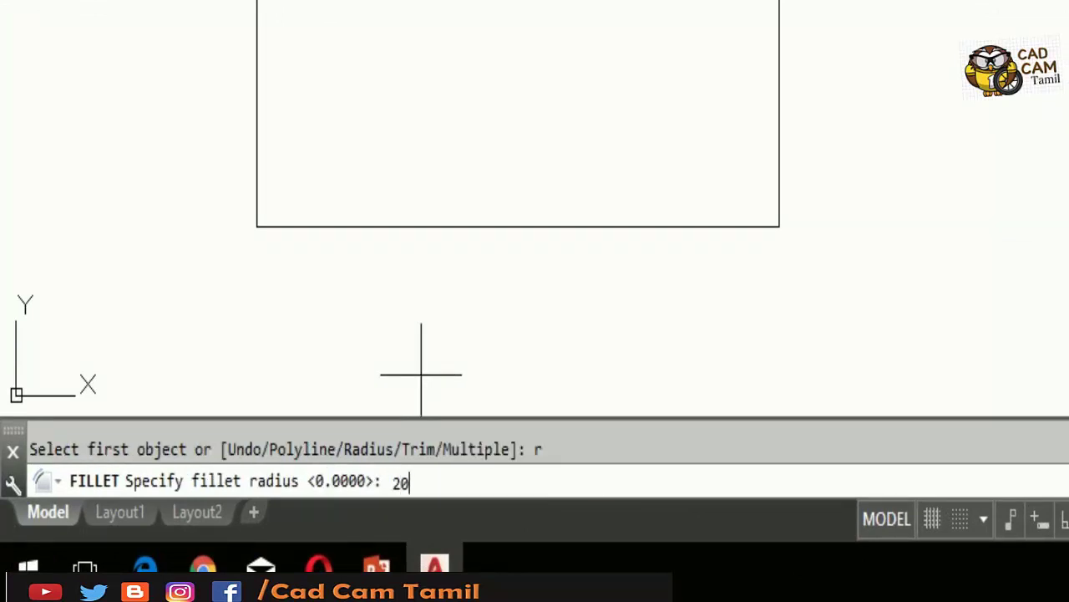
{"action": "type", "text": "20"}
{"action": "key", "text": "Return"}
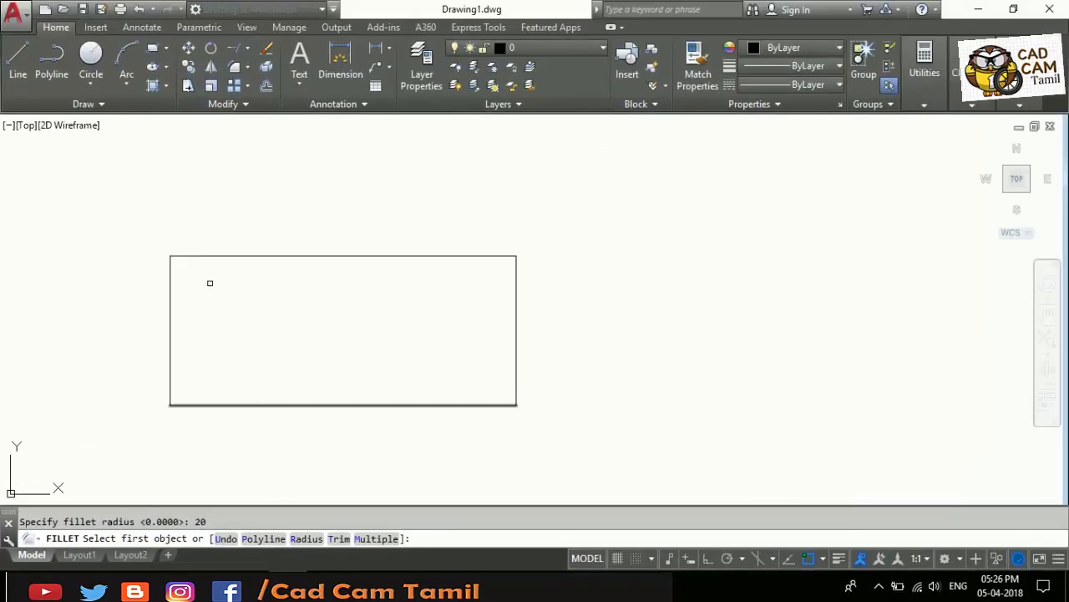
{"action": "left_click", "coordinate": [190, 256]}
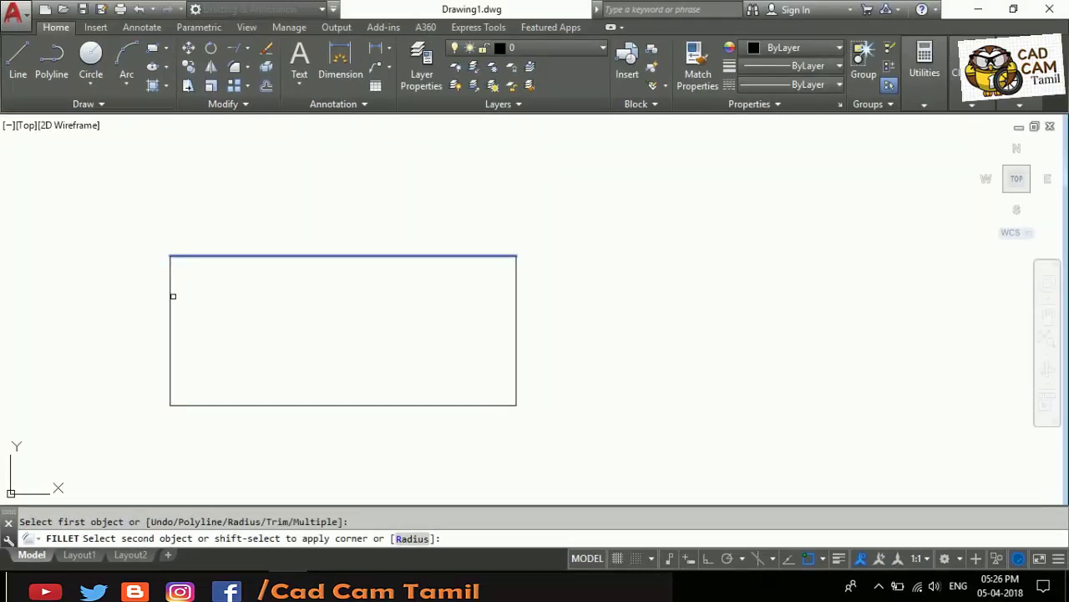
{"action": "left_click", "coordinate": [171, 296]}
{"action": "scroll", "coordinate": [166, 285], "scroll_direction": "up", "scroll_amount": 6}
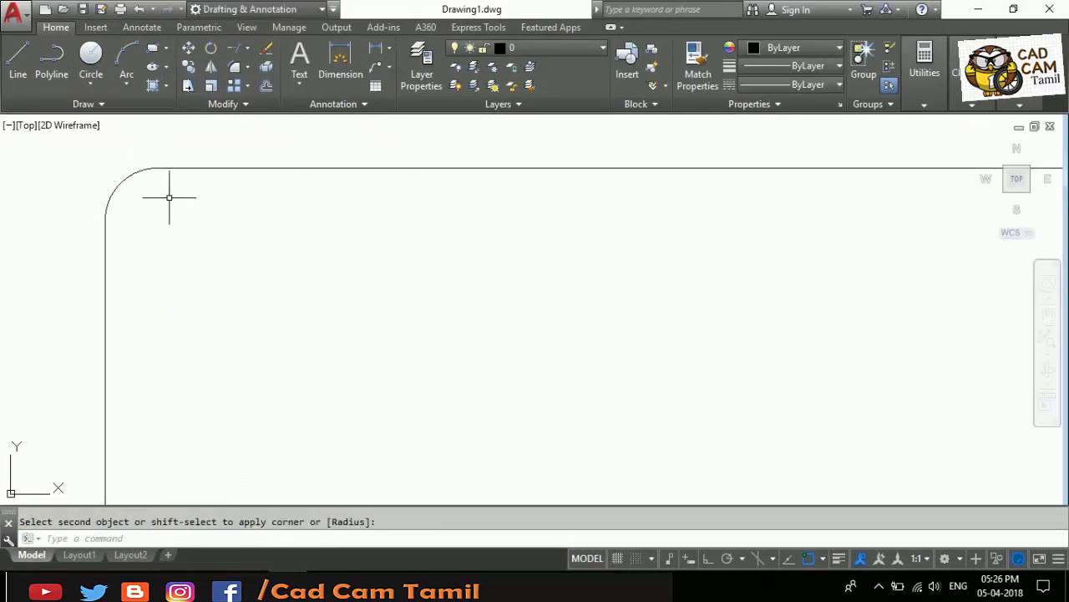
{"action": "scroll", "coordinate": [203, 239], "scroll_direction": "down", "scroll_amount": 6}
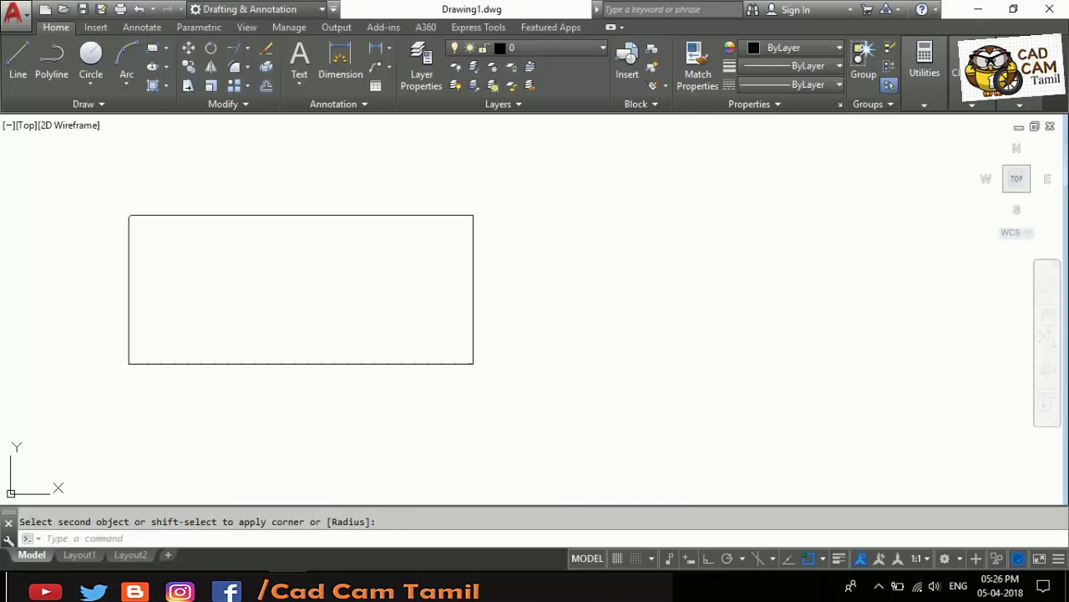
{"action": "key", "text": "Escape"}
{"action": "key", "text": "ctrl+z"}
{"action": "key", "text": "ctrl+z"}
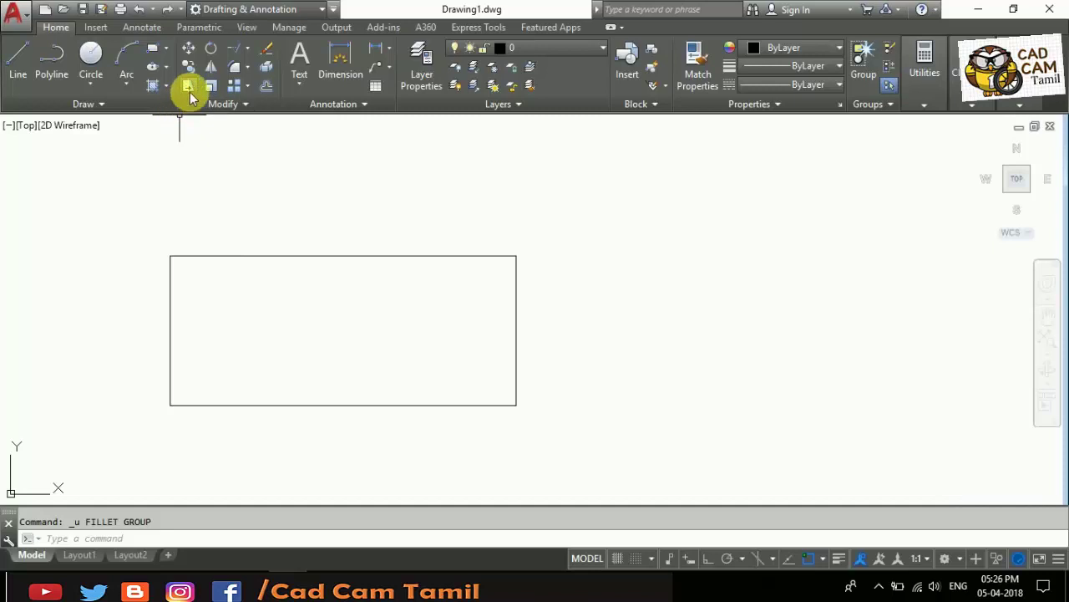
- Fillet the rectangle's top and left edges with a radius of 100
{"action": "left_click", "coordinate": [235, 67]}
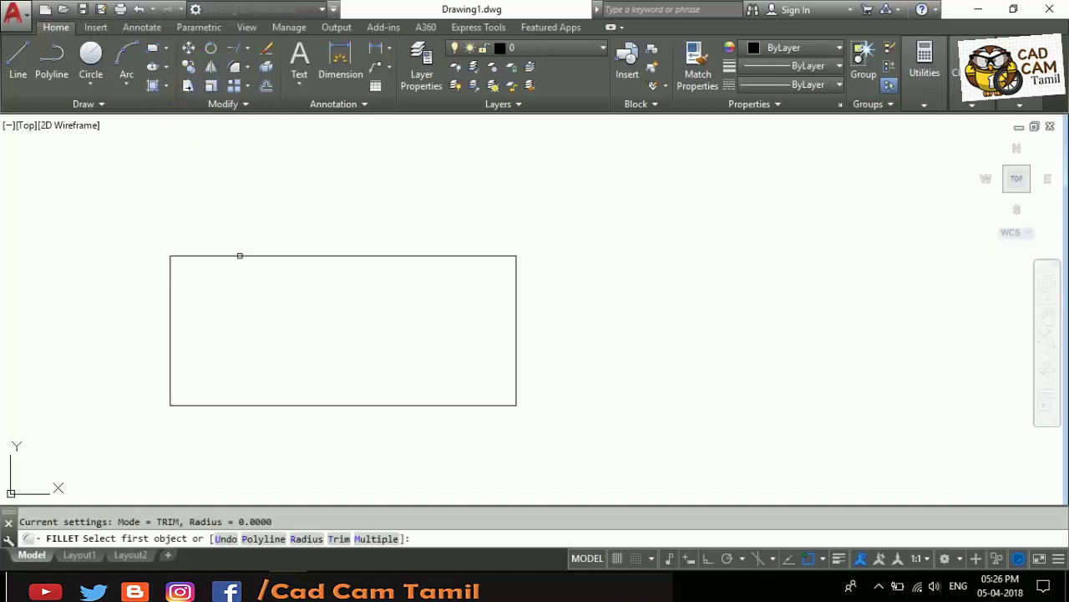
{"action": "type", "text": "r"}
{"action": "key", "text": "Return"}
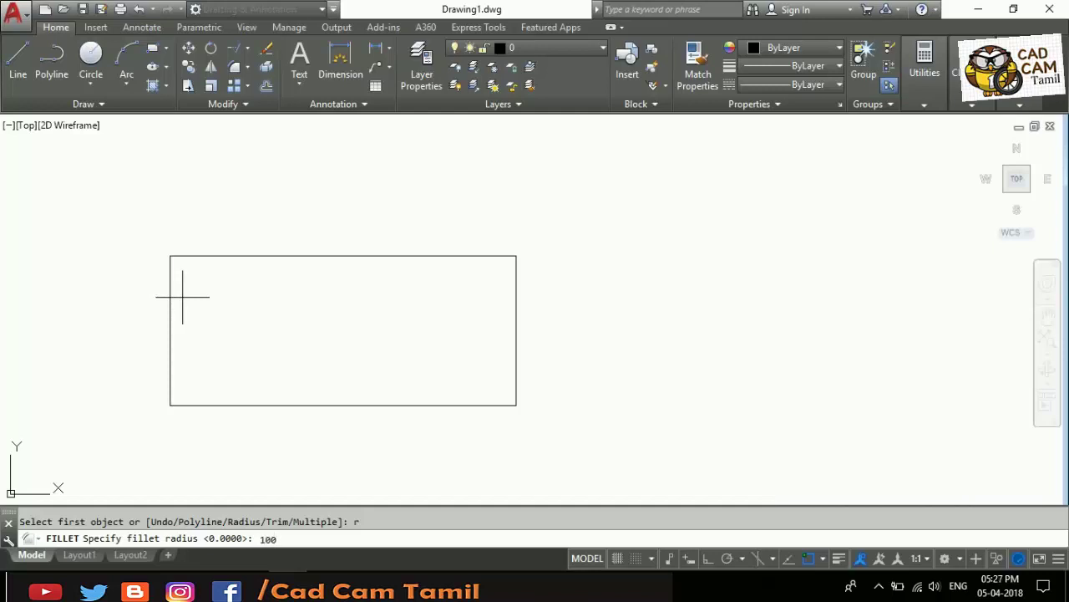
{"action": "key", "text": "Return"}
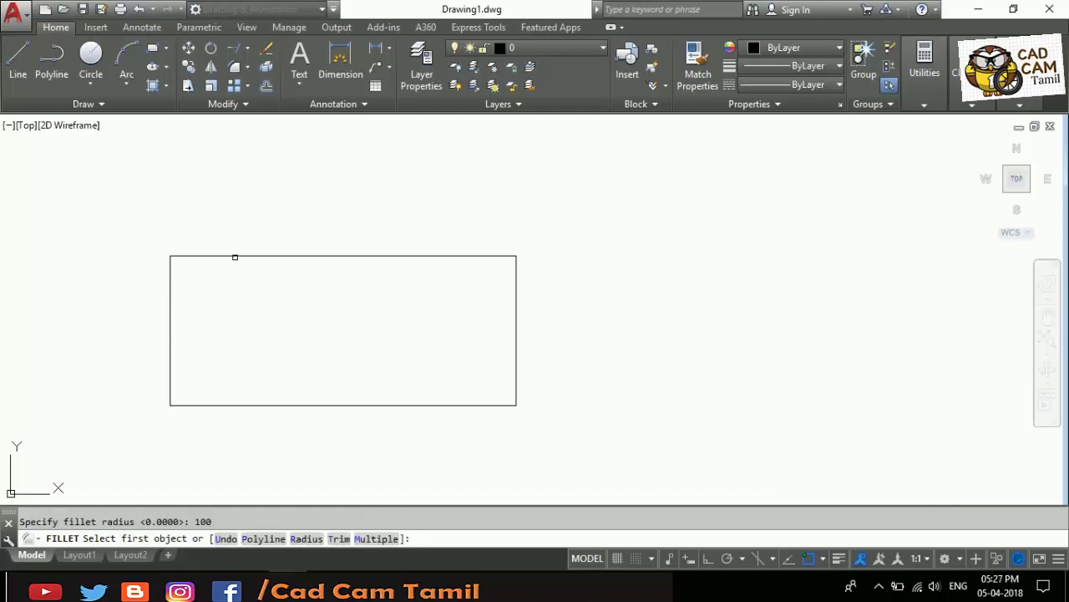
{"action": "left_click", "coordinate": [235, 253]}
{"action": "left_click", "coordinate": [171, 350]}
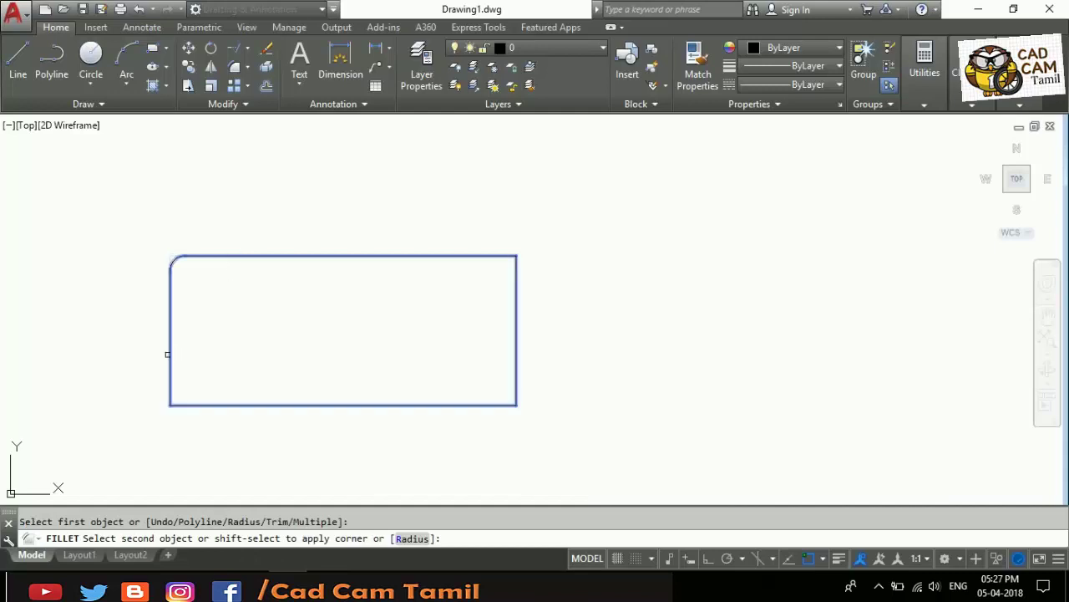
- Cancel a second fillet attempt and display the Fillet dropdown's Chamfer and Blend options
{"action": "scroll", "coordinate": [133, 284], "scroll_direction": "up", "scroll_amount": 5}
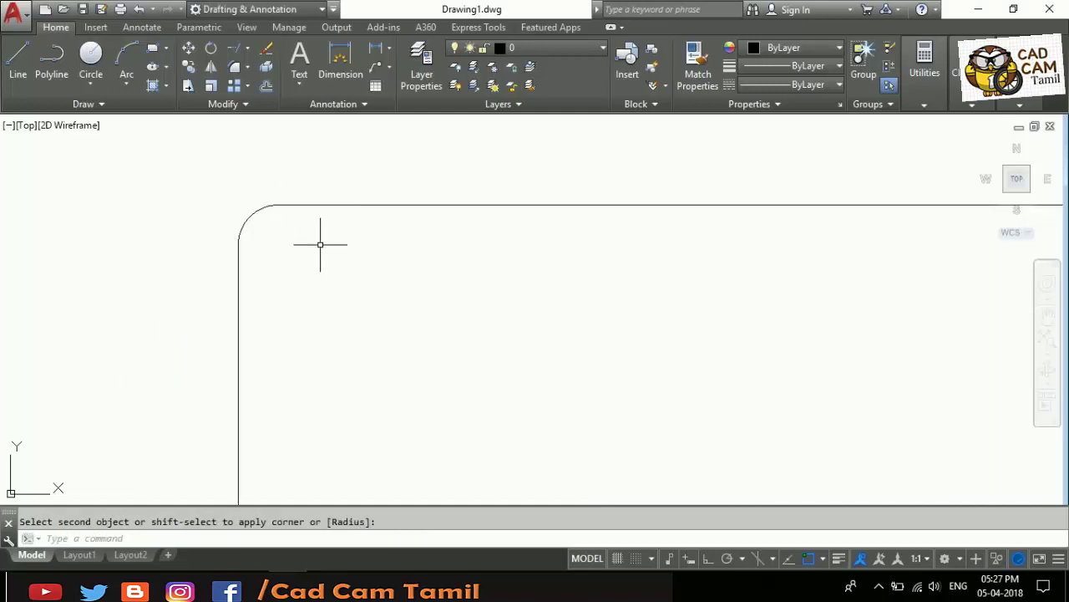
{"action": "scroll", "coordinate": [192, 235], "scroll_direction": "down", "scroll_amount": 2}
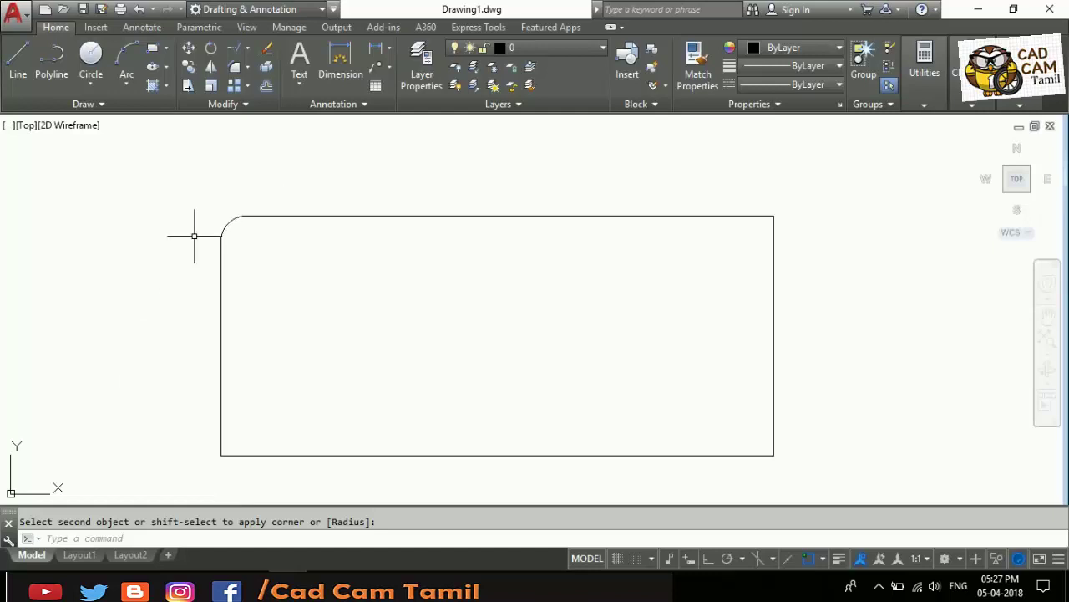
{"action": "left_click", "coordinate": [234, 69]}
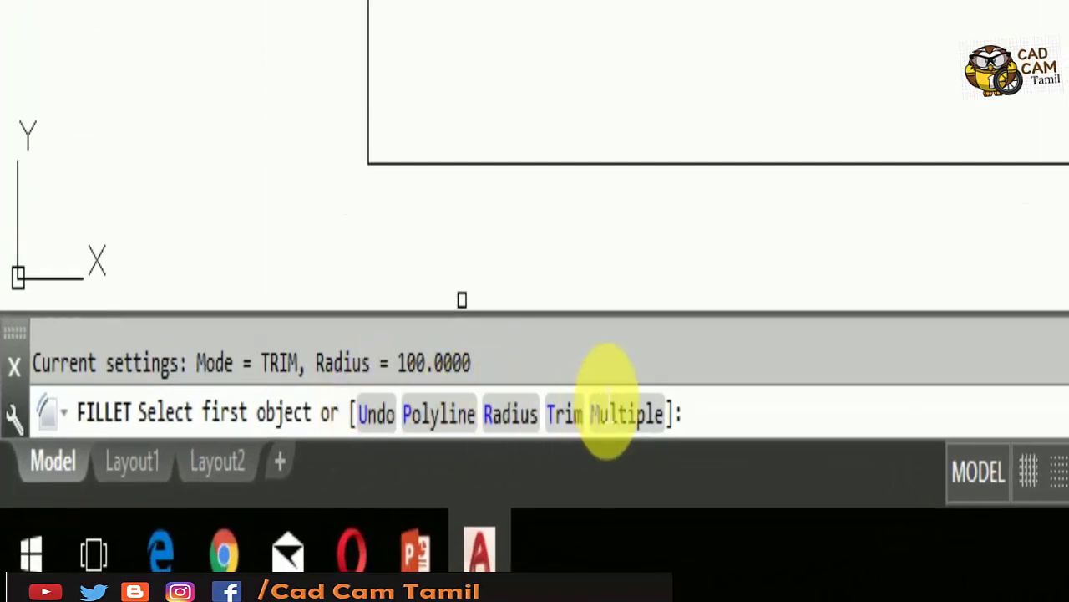
{"action": "key", "text": "Escape"}
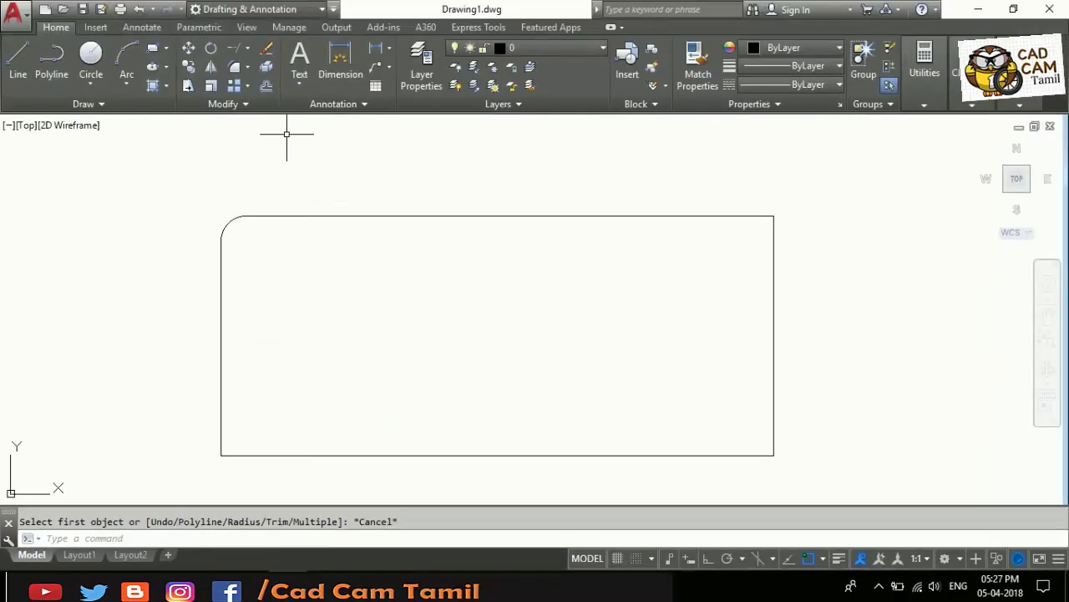
{"action": "left_click", "coordinate": [247, 65]}
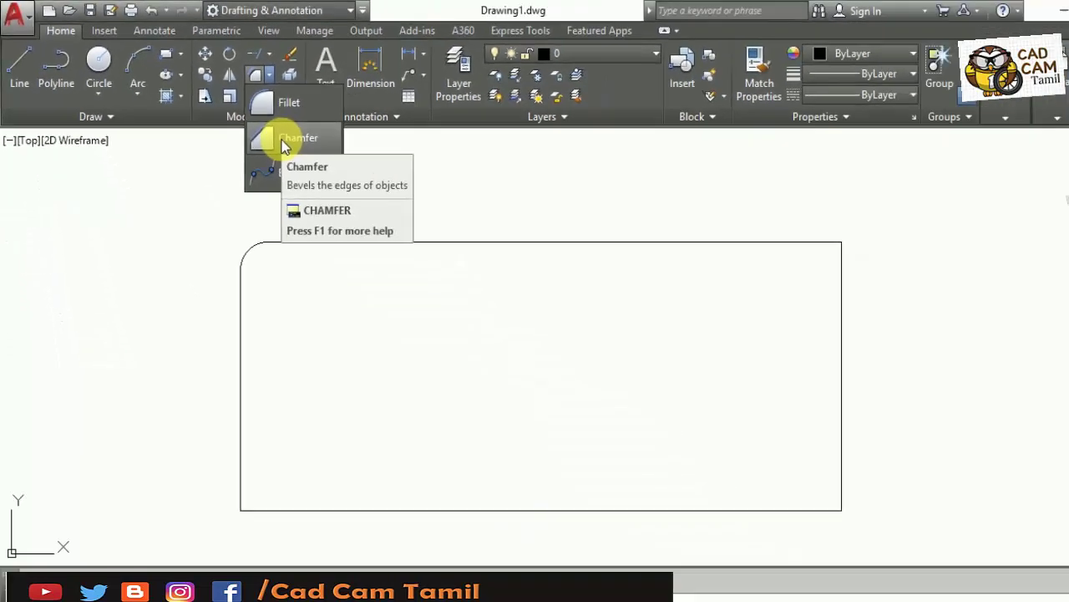
- Chamfer the rectangle's top and right edges with both distances set to 150
{"action": "left_click", "coordinate": [618, 346]}
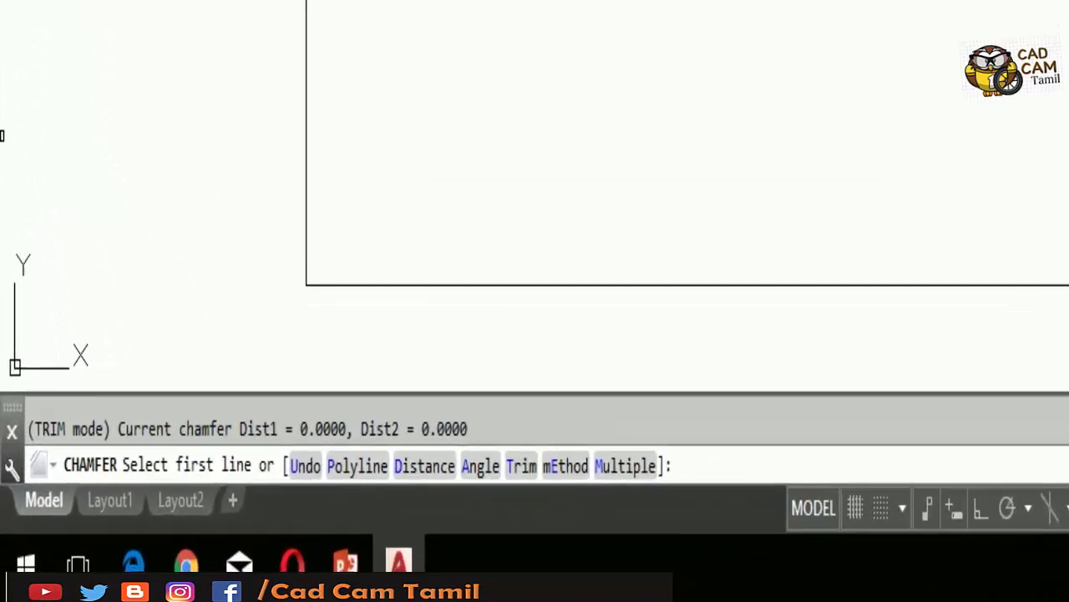
{"action": "type", "text": "d"}
{"action": "key", "text": "Return"}
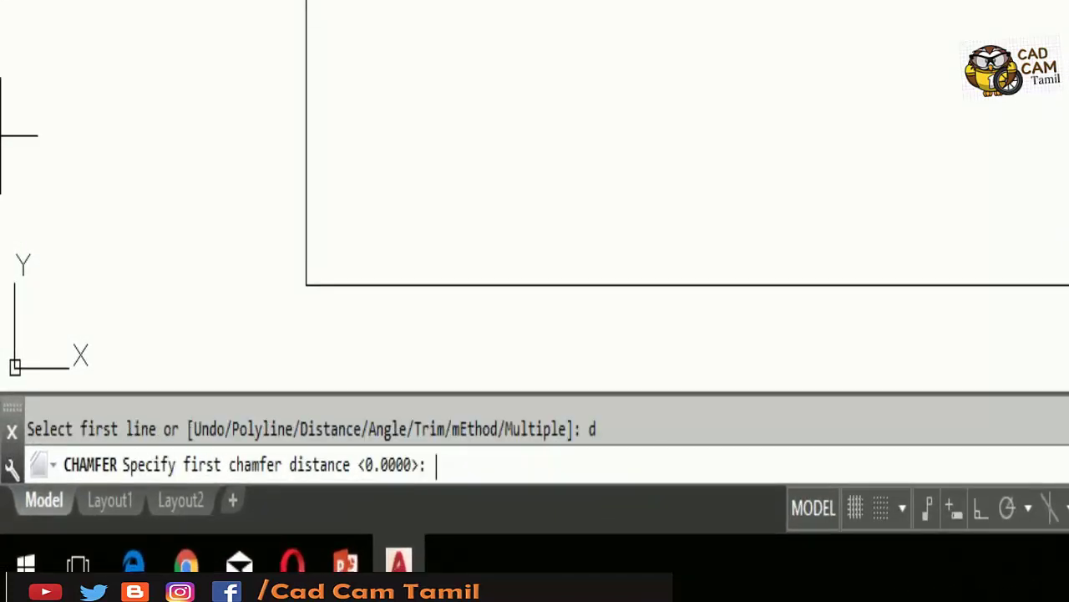
{"action": "type", "text": "150"}
{"action": "key", "text": "Return"}
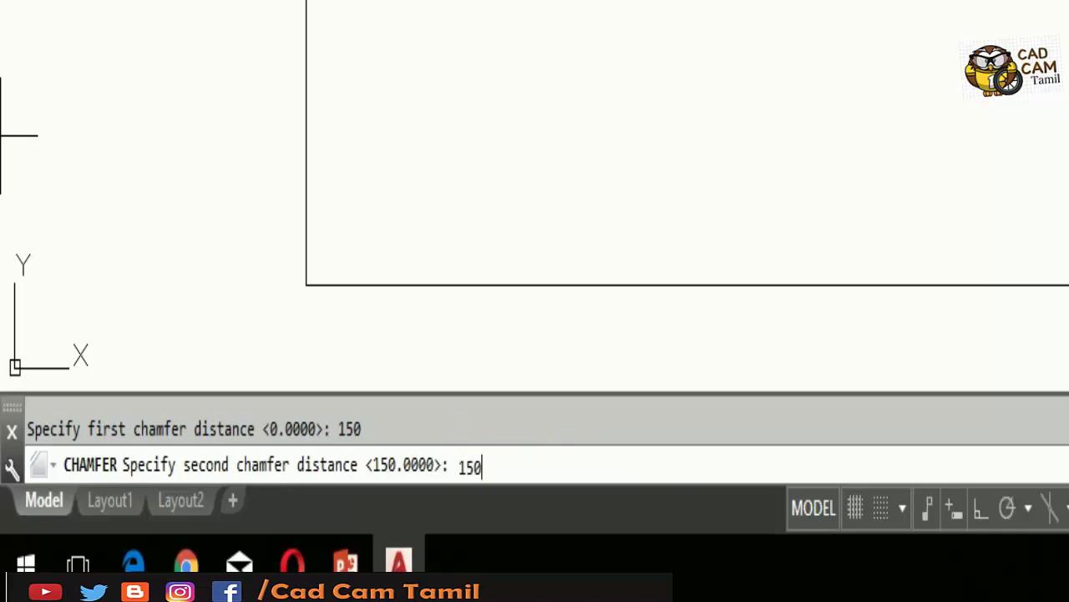
{"action": "type", "text": "150"}
{"action": "key", "text": "Return"}
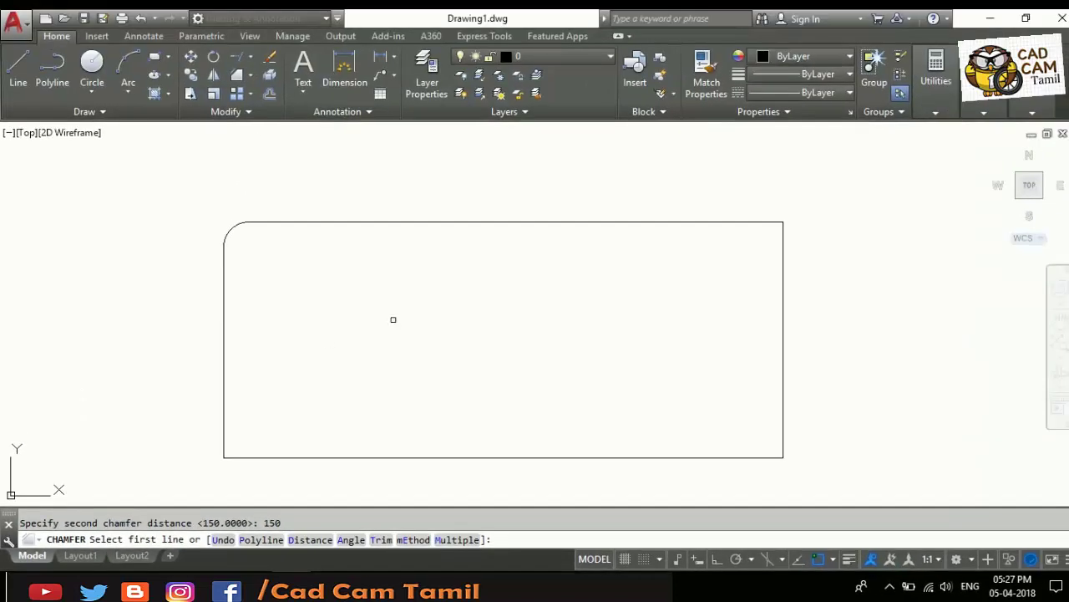
{"action": "left_click", "coordinate": [712, 223]}
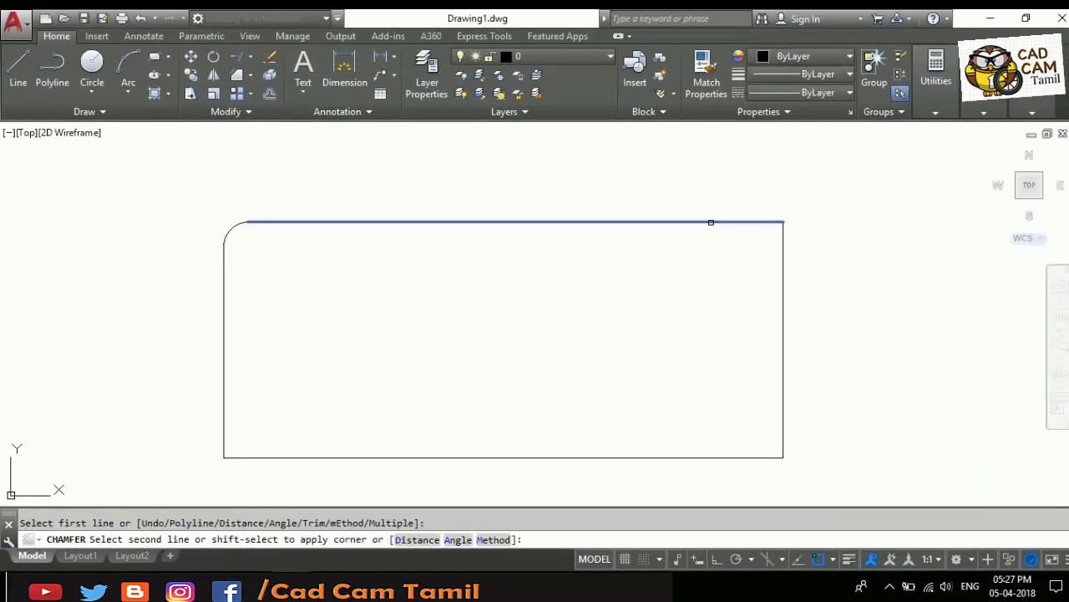
{"action": "left_click", "coordinate": [782, 326]}
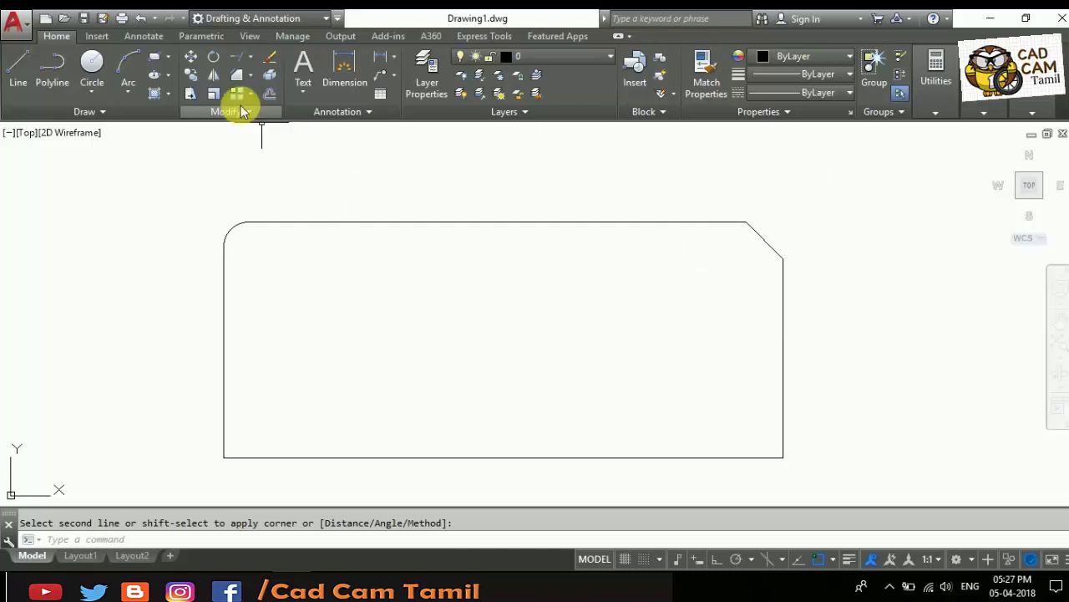
- Erase the chamfered rectangle and draw a three-point arc in its place
{"action": "left_click", "coordinate": [161, 161]}
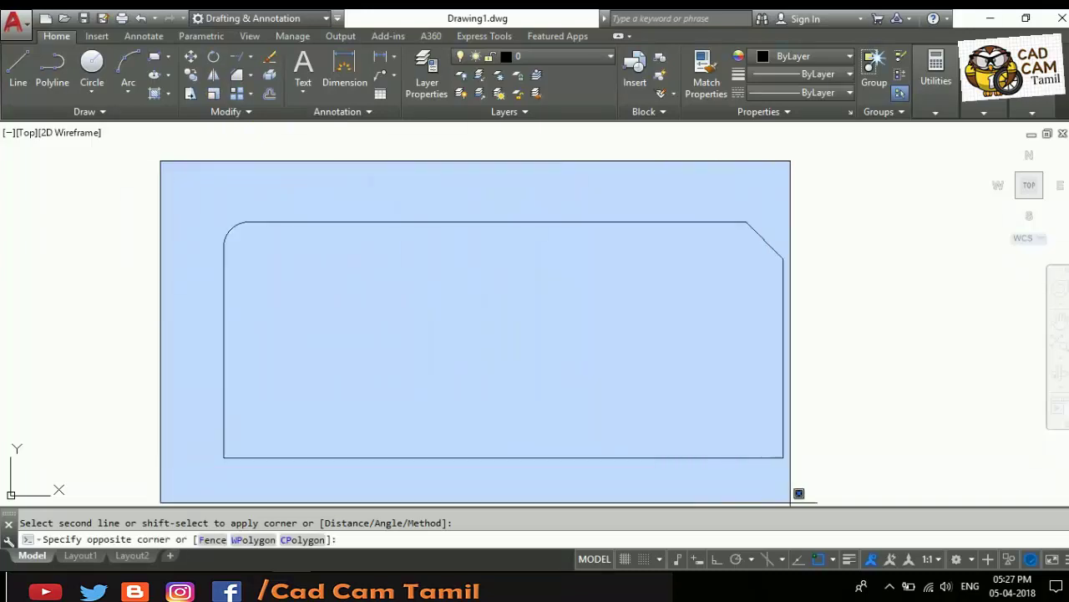
{"action": "left_click", "coordinate": [840, 492]}
{"action": "key", "text": "Delete"}
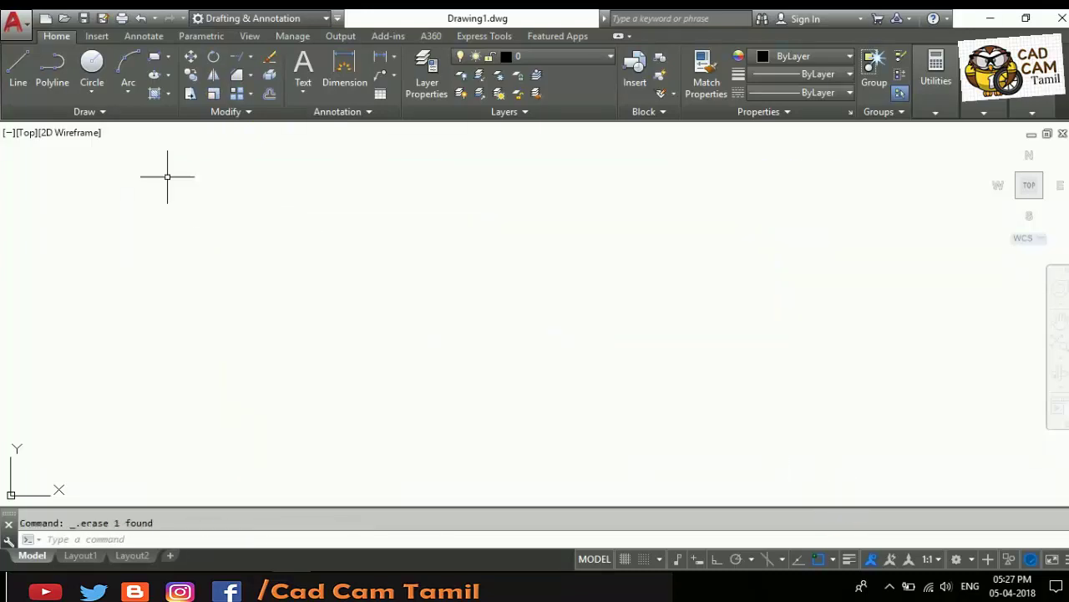
{"action": "left_click", "coordinate": [128, 69]}
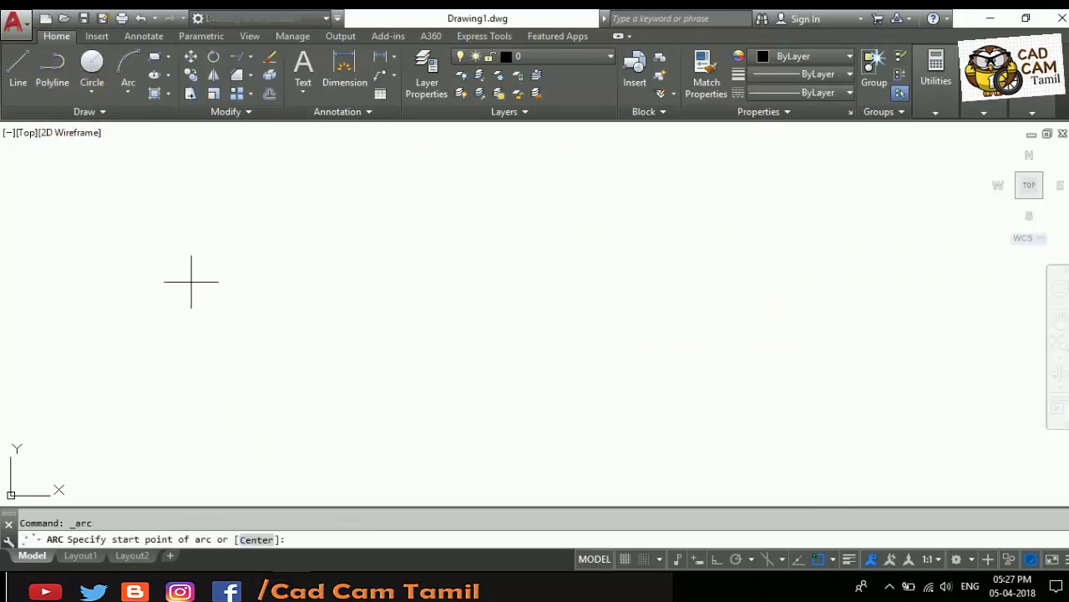
{"action": "left_click", "coordinate": [216, 325]}
{"action": "left_click", "coordinate": [291, 240]}
{"action": "left_click", "coordinate": [386, 265]}
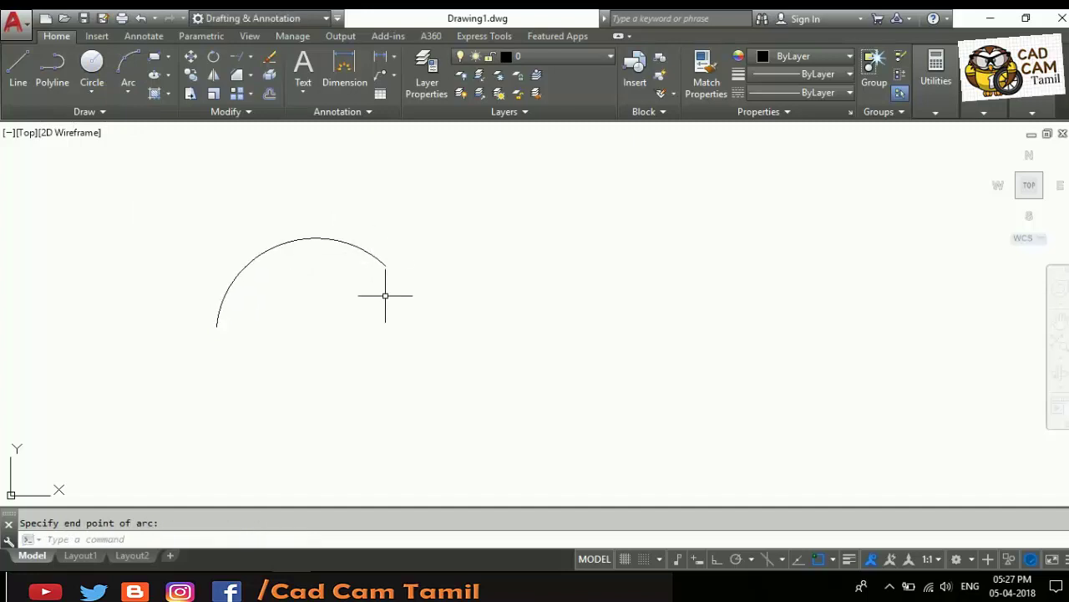
- Draw a second, larger three-point arc starting from the first arc's endpoint
{"action": "left_click", "coordinate": [131, 62]}
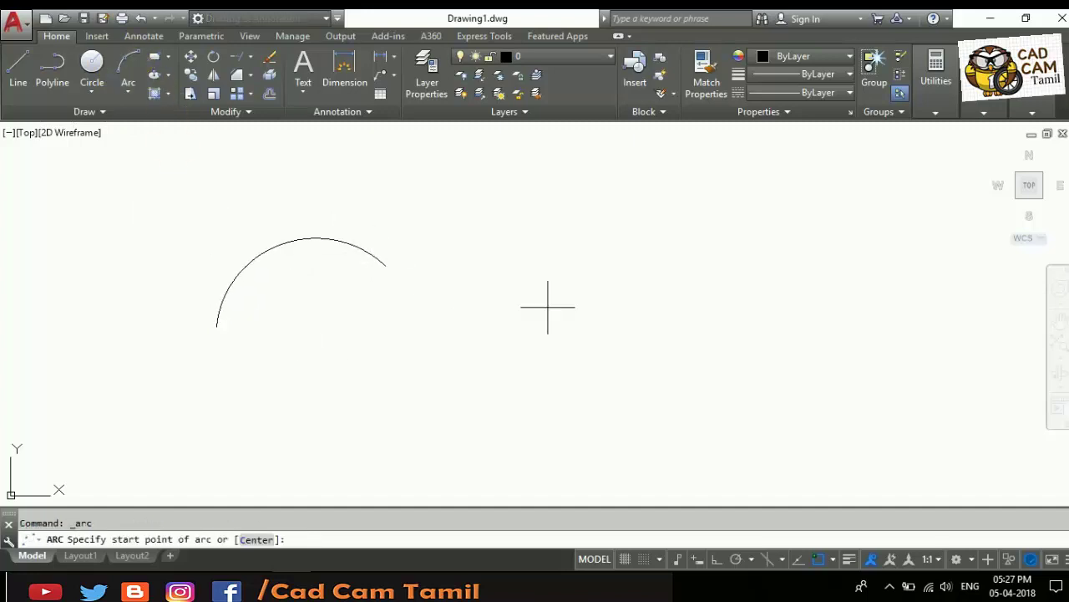
{"action": "left_click", "coordinate": [386, 266]}
{"action": "left_click", "coordinate": [487, 224]}
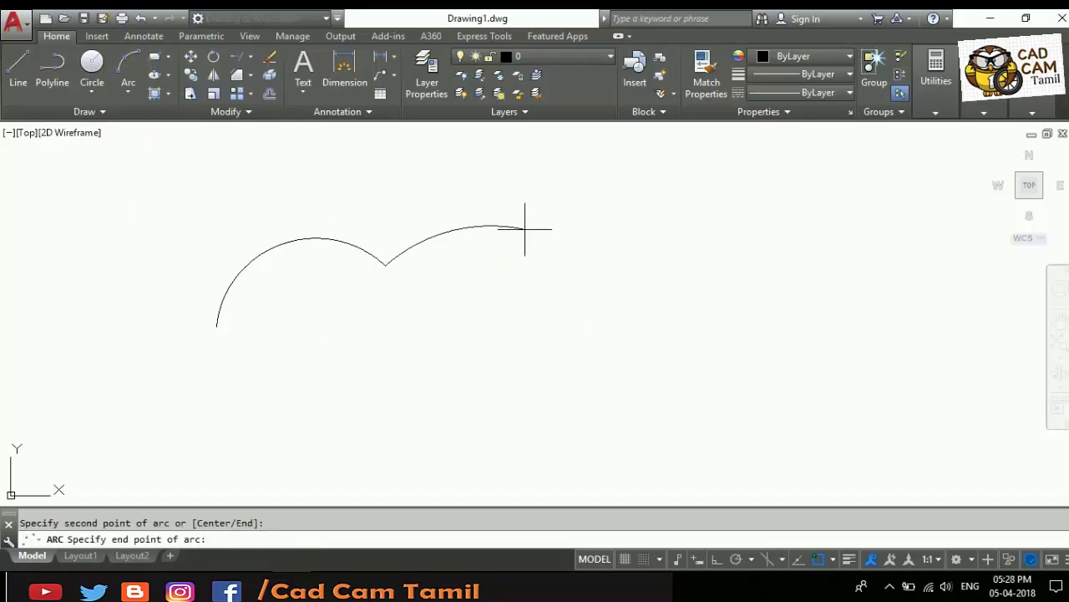
{"action": "left_click", "coordinate": [575, 401]}
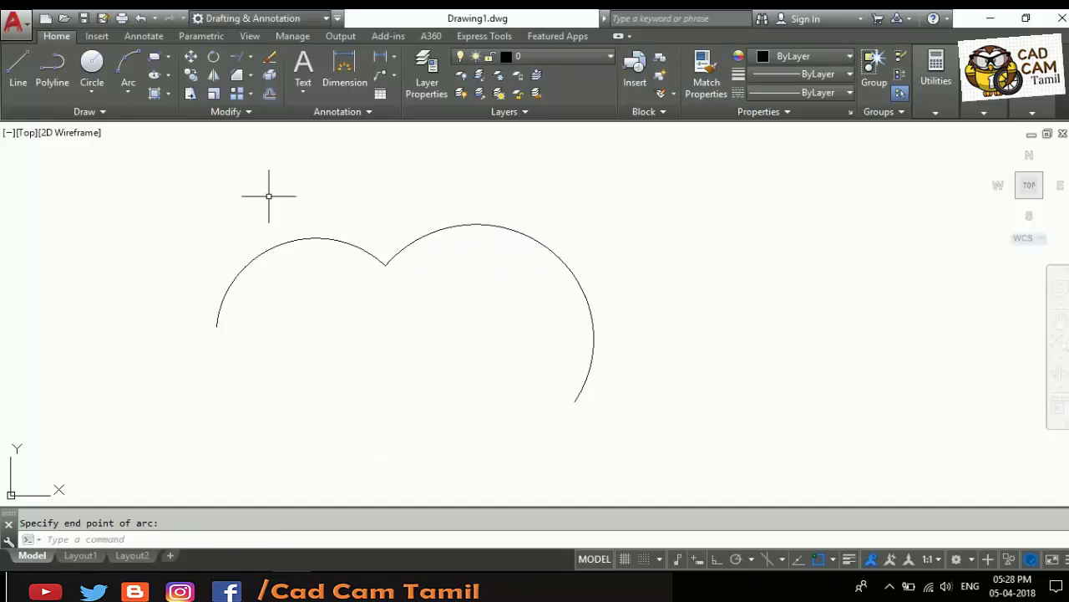
{"action": "left_click", "coordinate": [251, 74]}
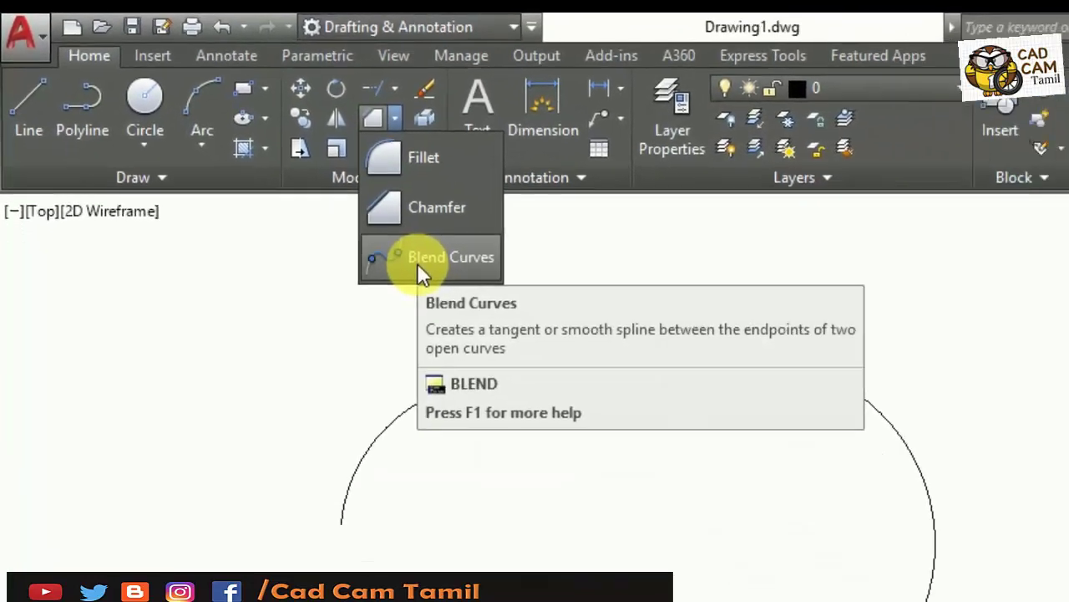
{"action": "left_click", "coordinate": [485, 306]}
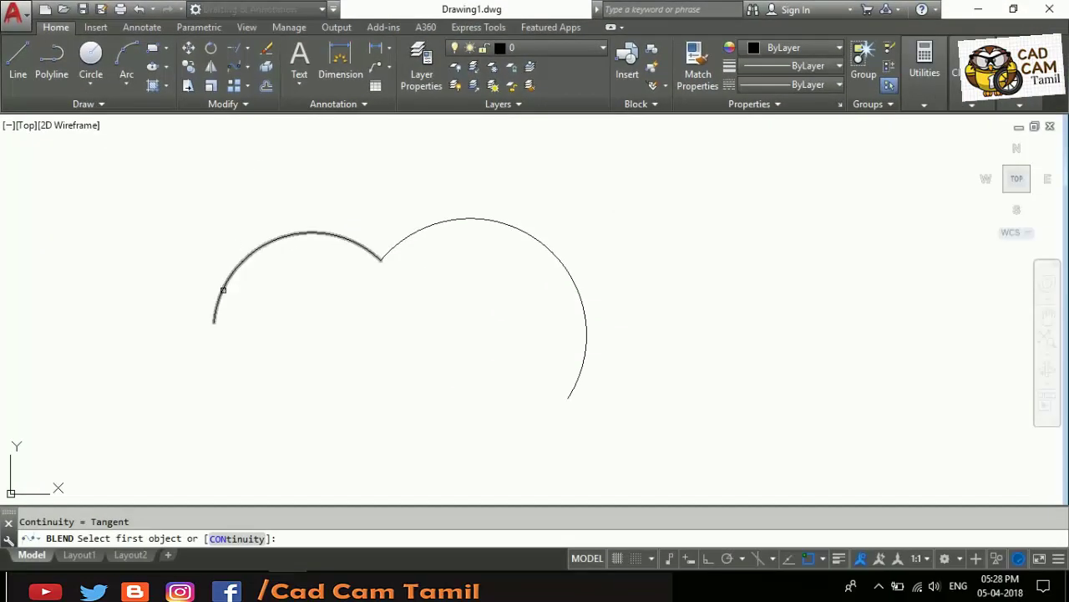
{"action": "left_click", "coordinate": [223, 289]}
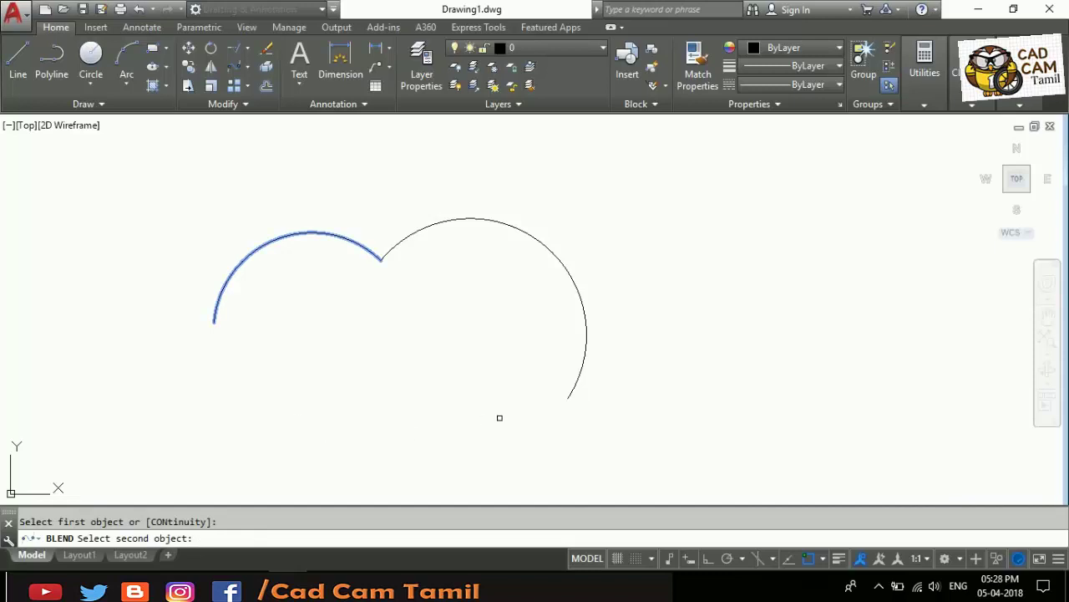
{"action": "left_click", "coordinate": [551, 416]}
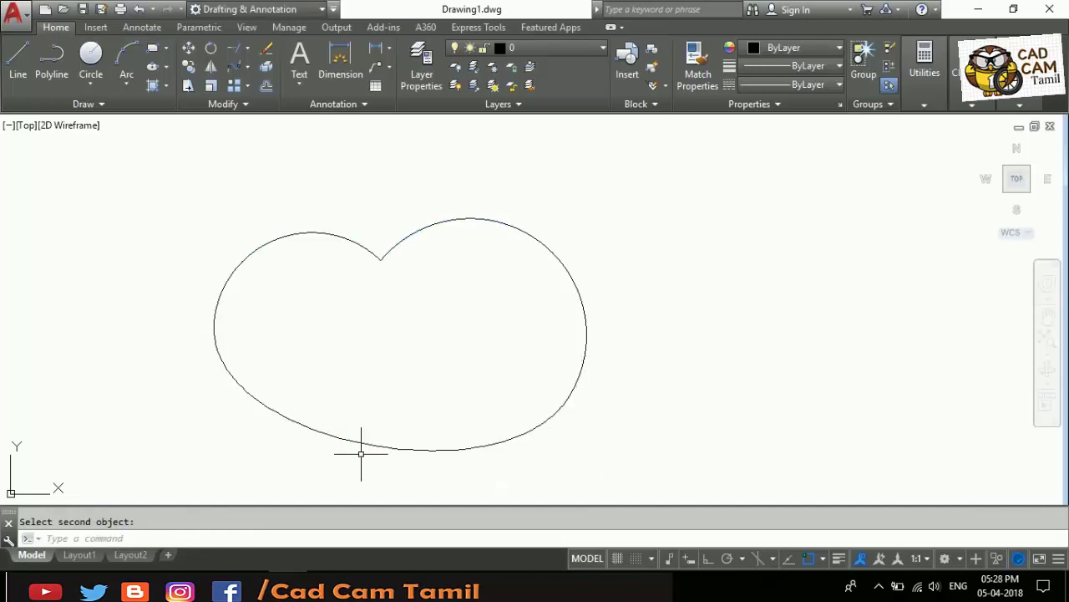
{"action": "left_click", "coordinate": [404, 448]}
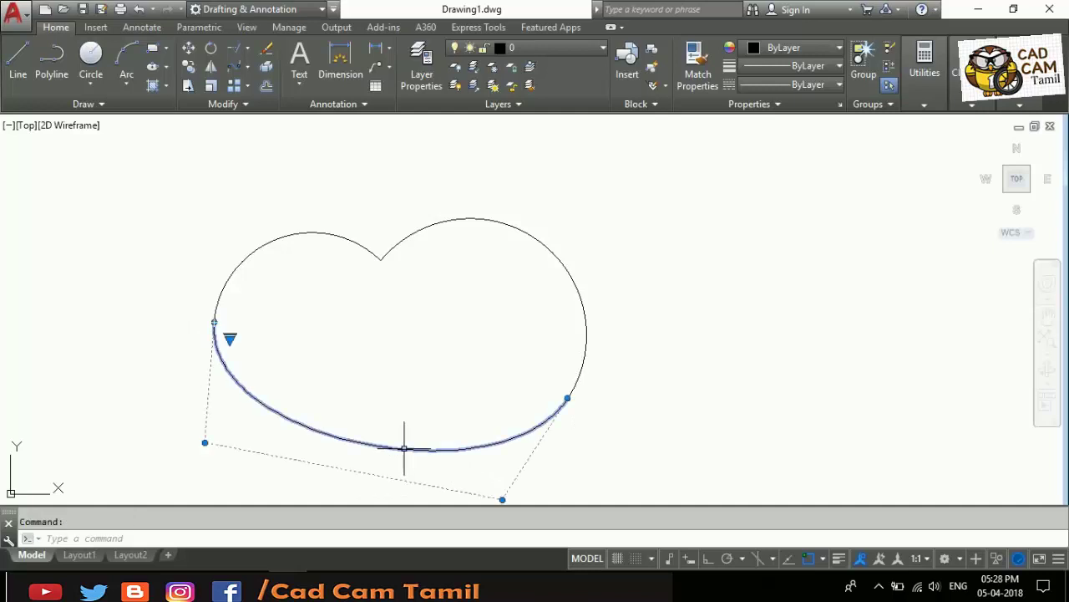
{"action": "key", "text": "Delete"}
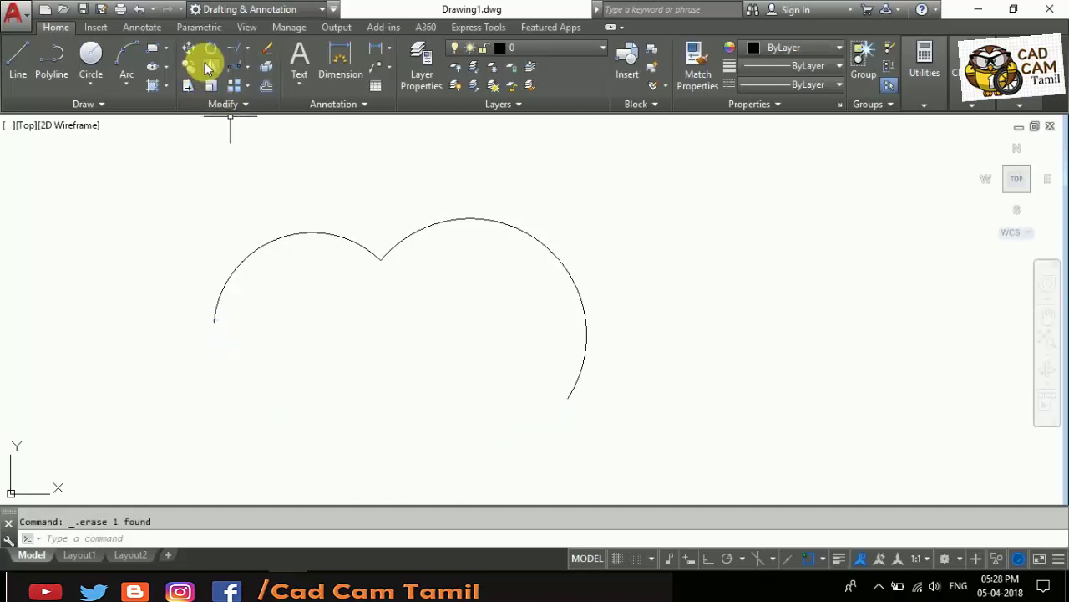
{"action": "left_click", "coordinate": [126, 54]}
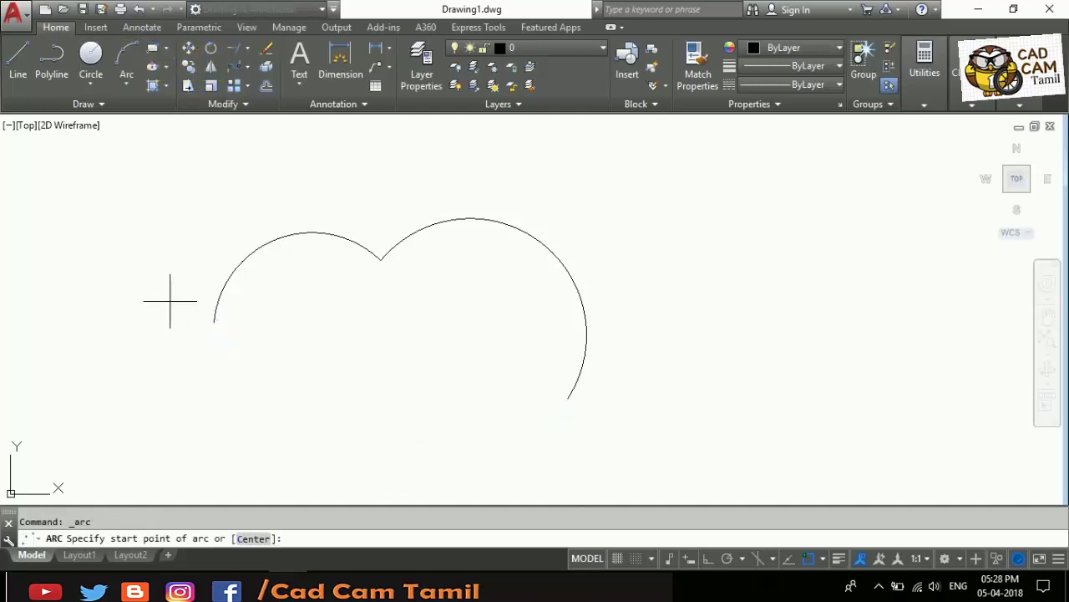
- Draw a closing arc between the two arcs' ends, then erase it
{"action": "left_click", "coordinate": [214, 321]}
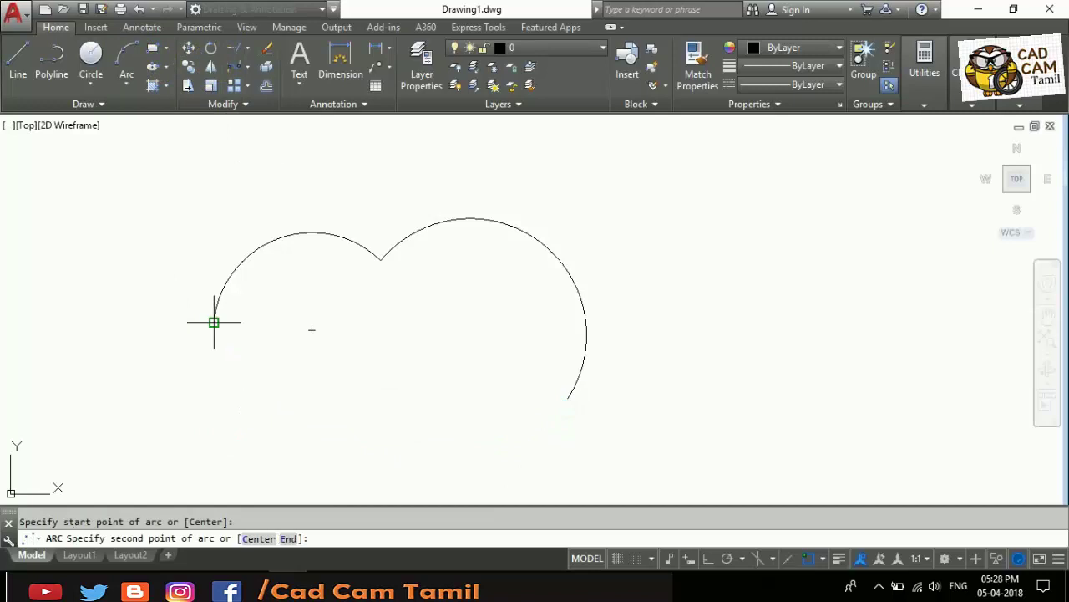
{"action": "left_click", "coordinate": [569, 398]}
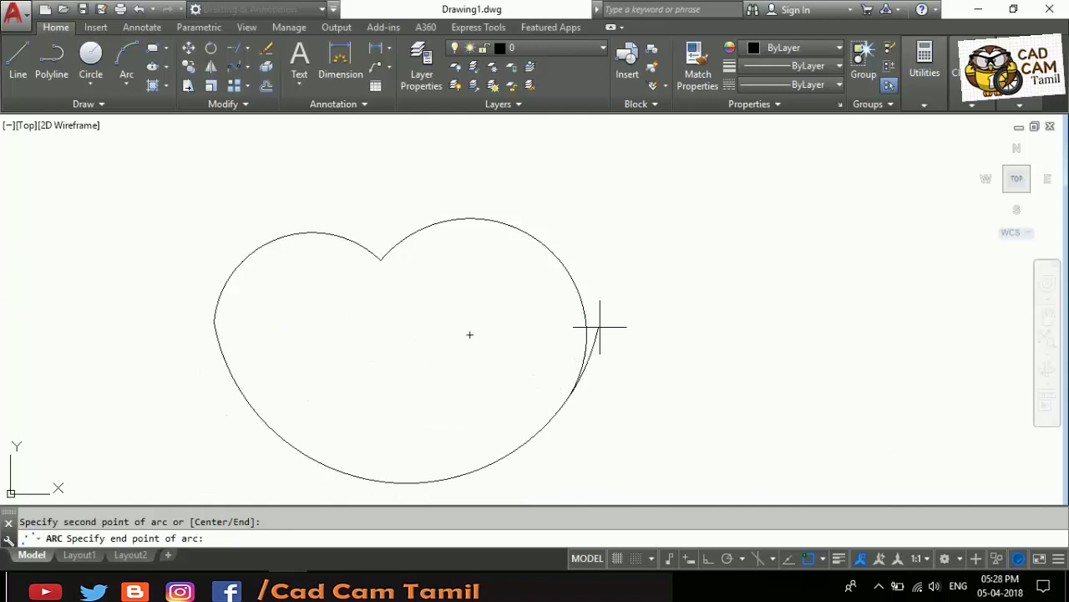
{"action": "left_click", "coordinate": [605, 381]}
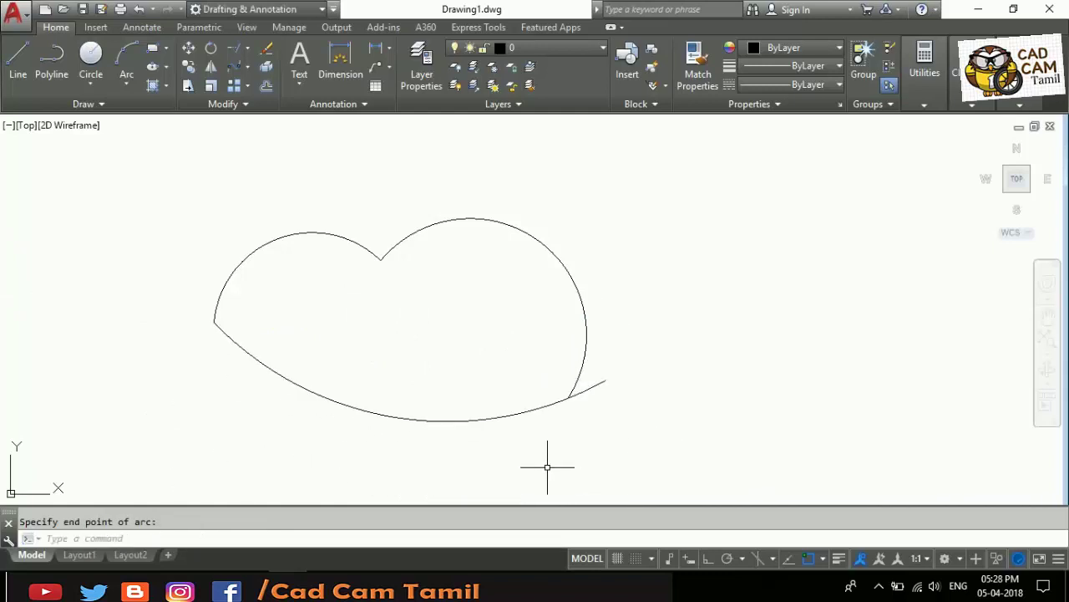
{"action": "left_click", "coordinate": [369, 411]}
{"action": "key", "text": "Delete"}
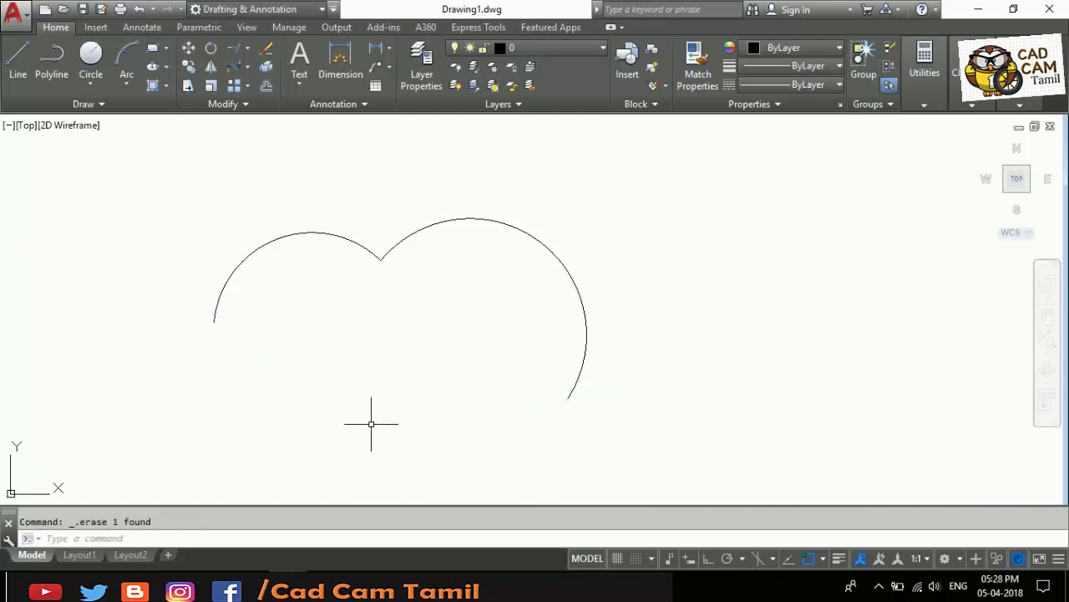
- Blend the left and right arcs closed, then window-select and erase all three curves
{"action": "left_click", "coordinate": [230, 70]}
{"action": "left_click", "coordinate": [214, 314]}
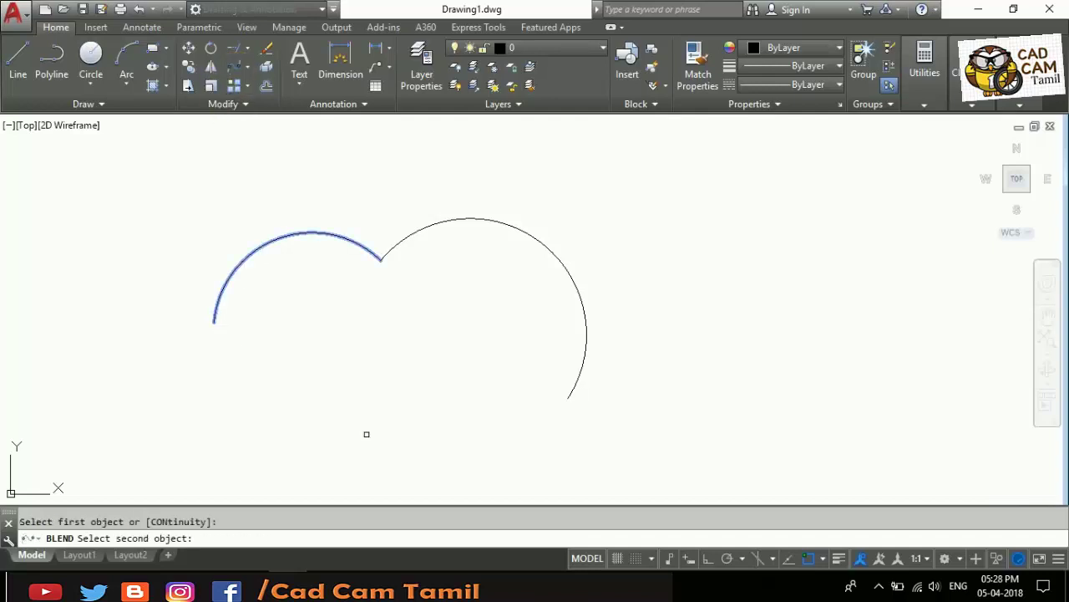
{"action": "left_click", "coordinate": [575, 391]}
{"action": "left_click", "coordinate": [130, 159]}
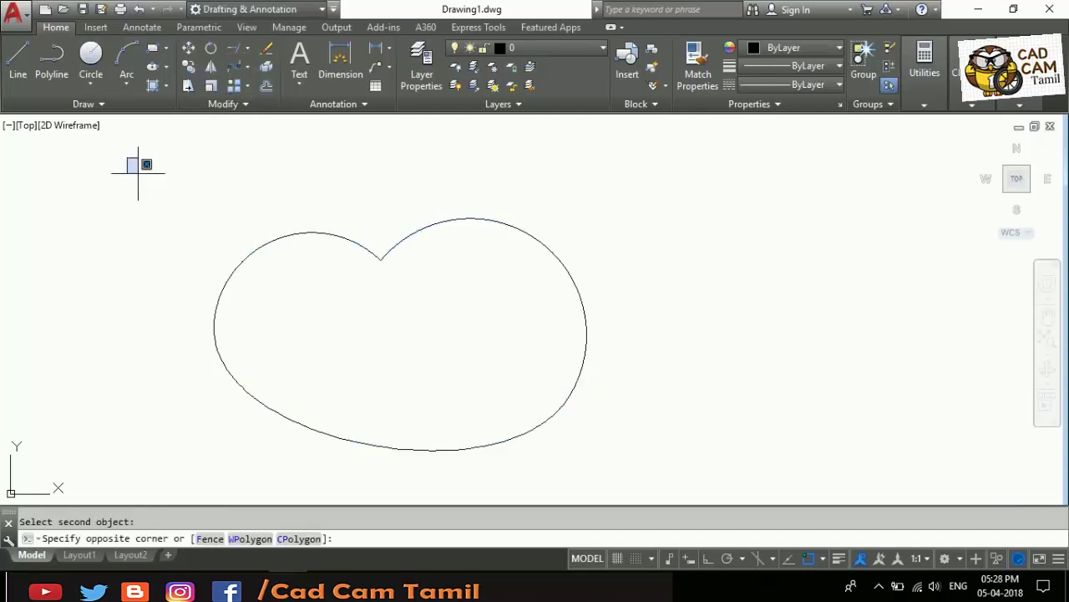
{"action": "left_click", "coordinate": [650, 462]}
{"action": "key", "text": "Delete"}
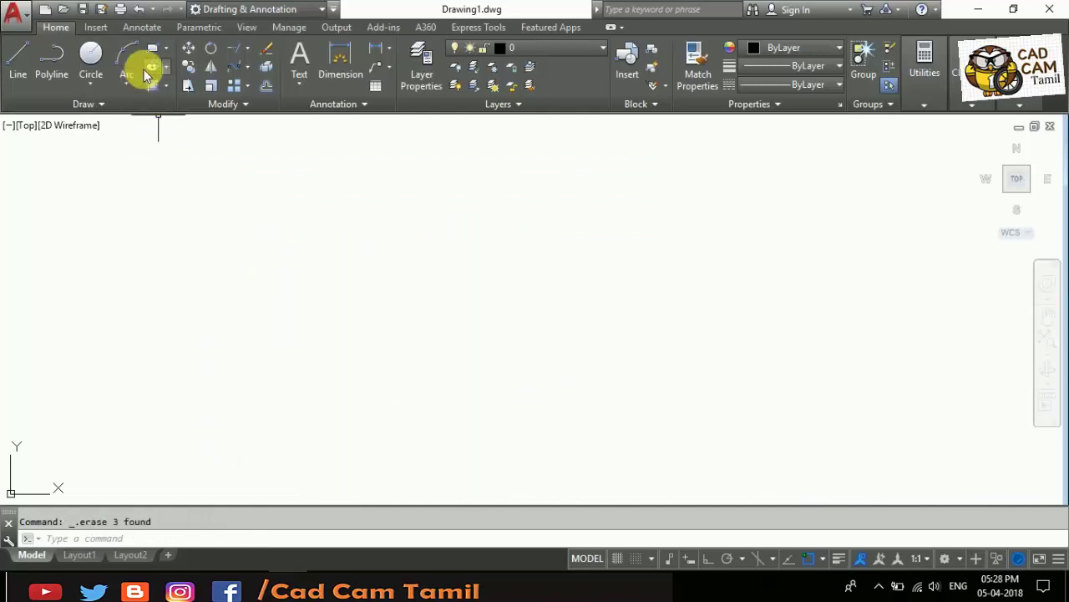
- Draw two sloped lines meeting at a common apex as an inverted V
{"action": "left_click", "coordinate": [20, 52]}
{"action": "left_click", "coordinate": [331, 235]}
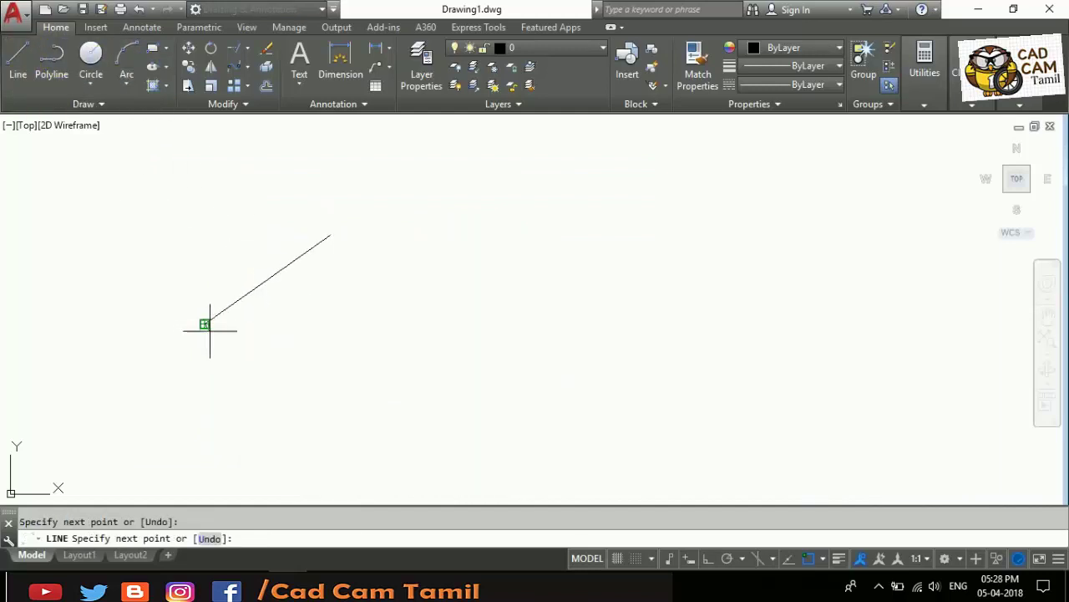
{"action": "left_click", "coordinate": [210, 330]}
{"action": "key", "text": "Return"}
{"action": "key", "text": "Return"}
{"action": "left_click", "coordinate": [330, 236]}
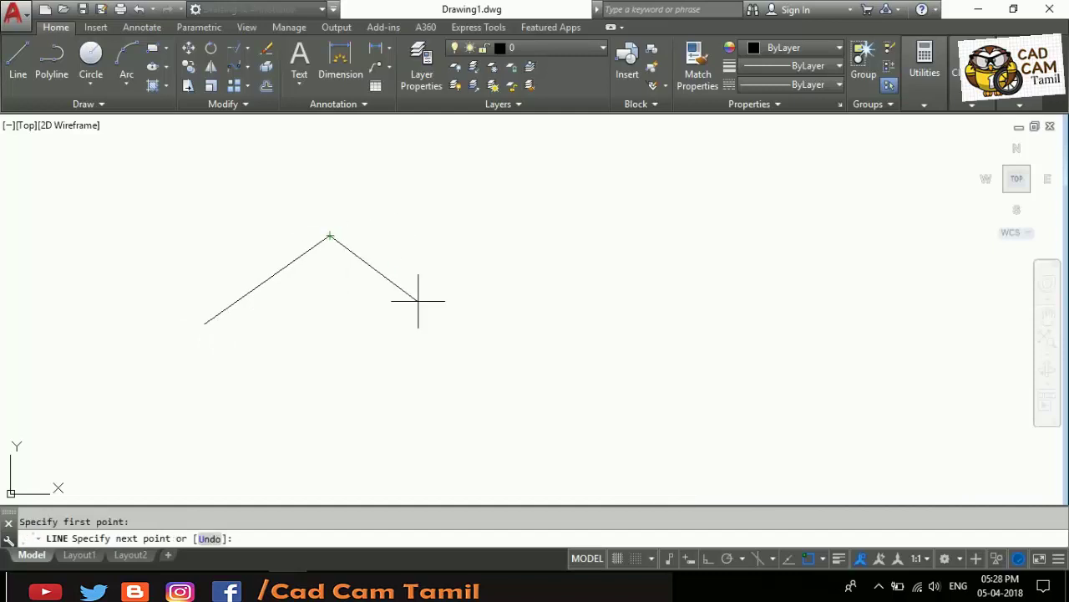
{"action": "left_click", "coordinate": [430, 318]}
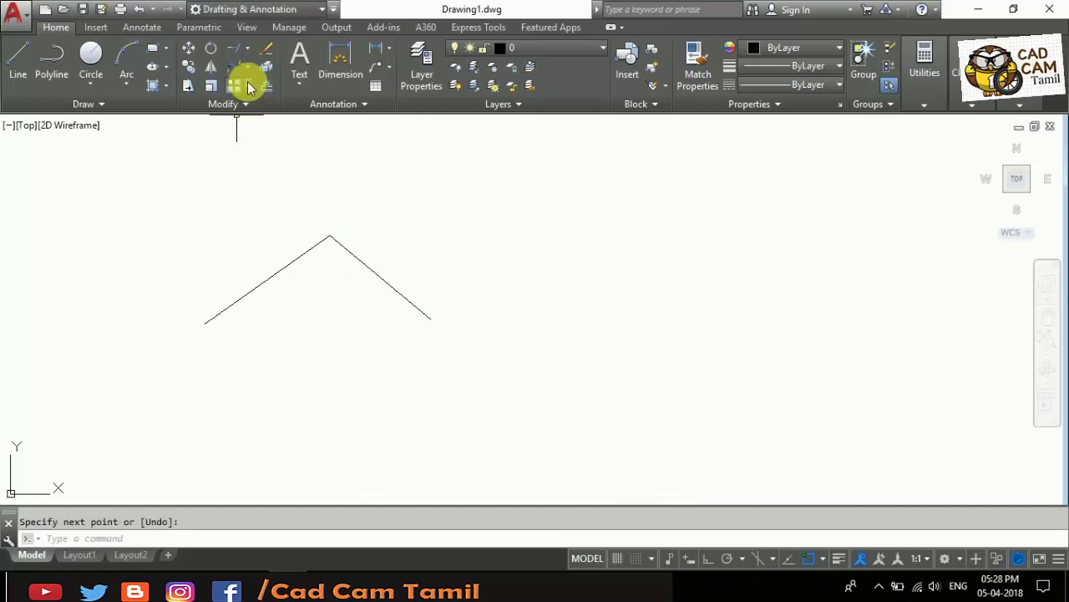
- Join the lower ends of the two lines with a blend curve
{"action": "left_click", "coordinate": [236, 74]}
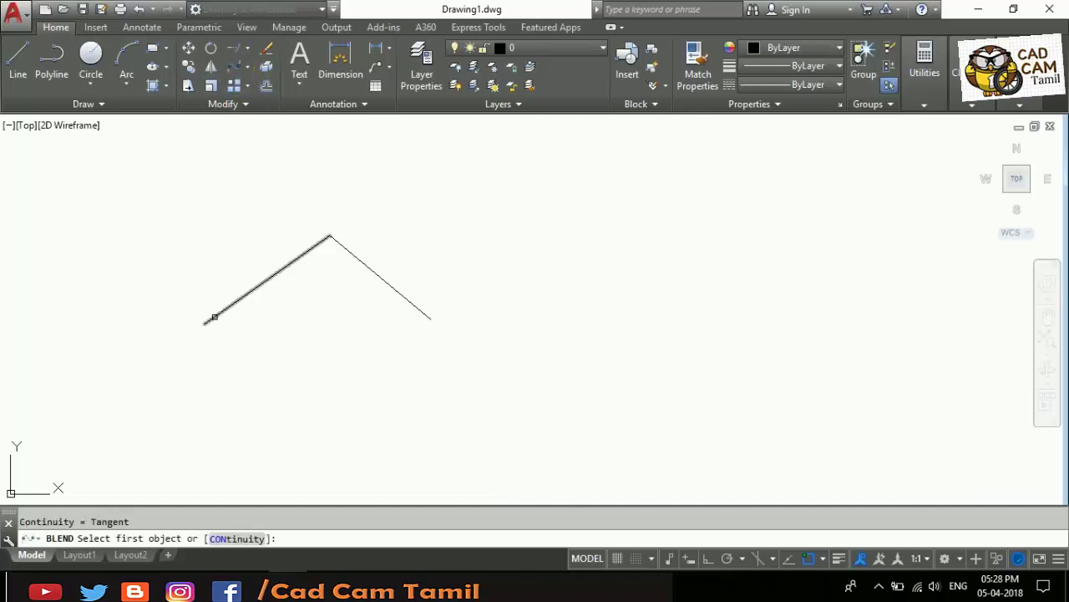
{"action": "left_click", "coordinate": [215, 316]}
{"action": "left_click", "coordinate": [413, 312]}
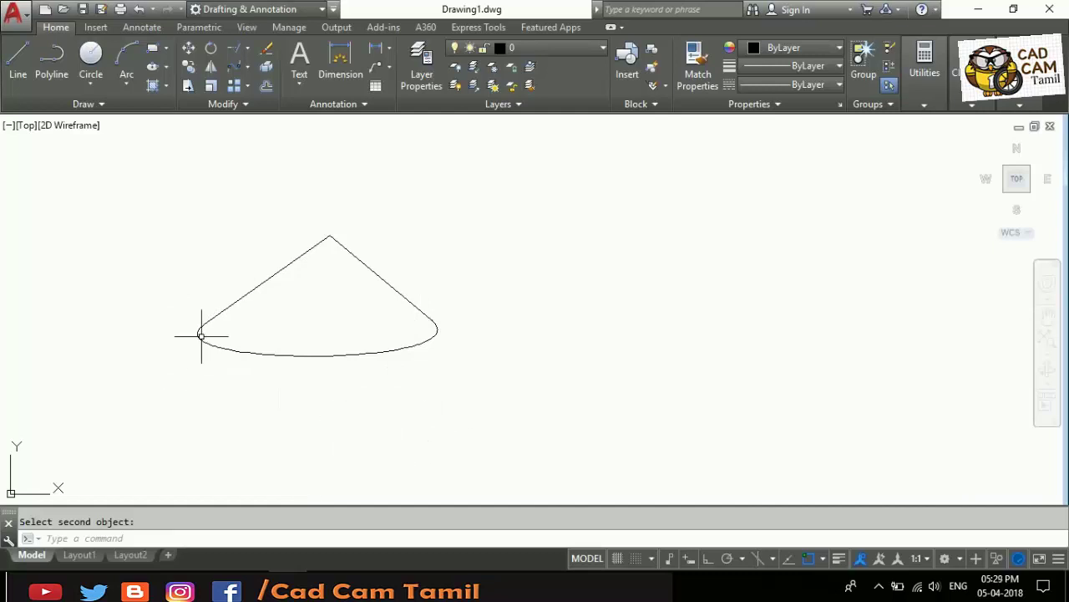
{"action": "left_click", "coordinate": [267, 68]}
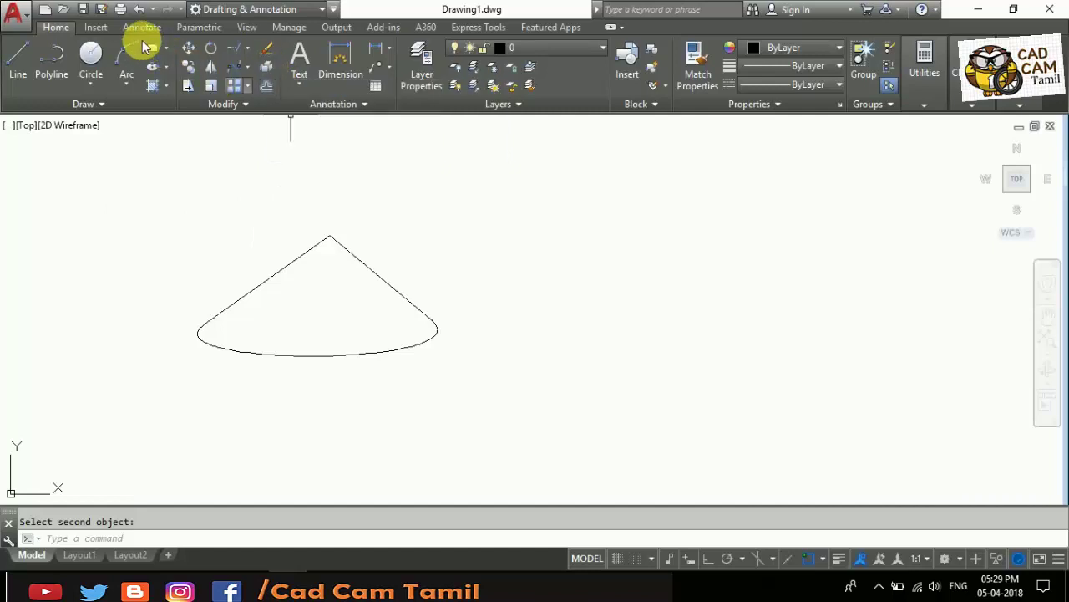
- Draw the right-hand box from separate orthogonal line segments, closing it at its start point
{"action": "left_click", "coordinate": [156, 52]}
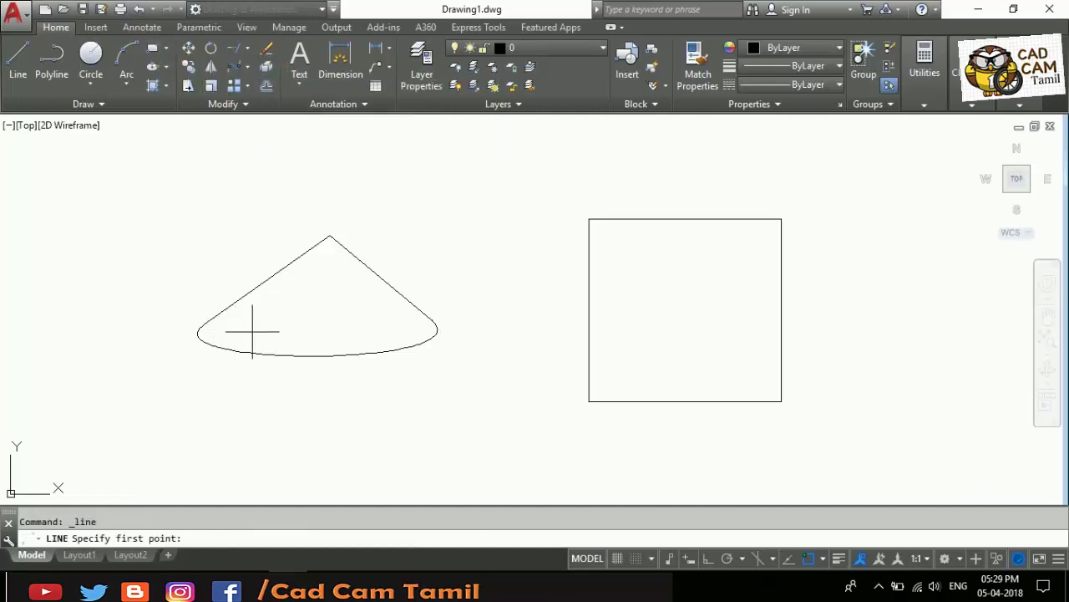
{"action": "left_click", "coordinate": [842, 395]}
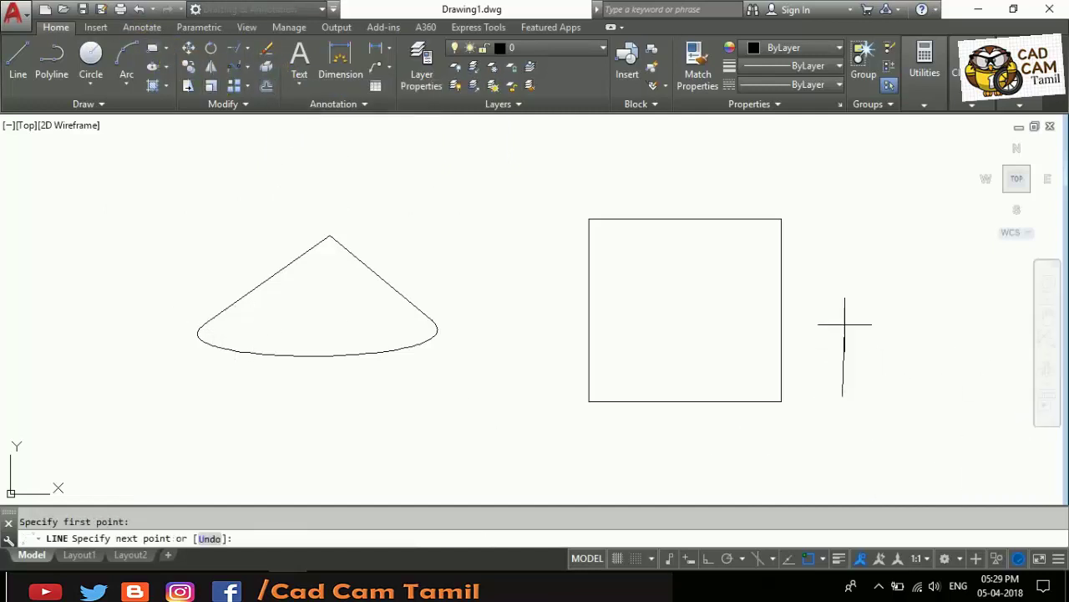
{"action": "key", "text": "F8"}
{"action": "left_click", "coordinate": [835, 216]}
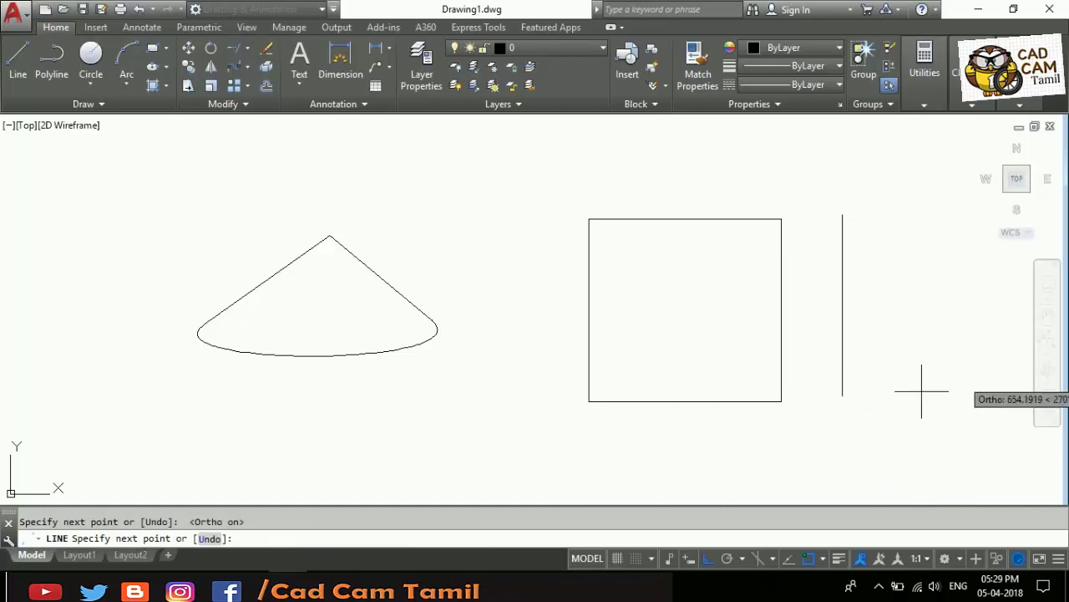
{"action": "scroll", "coordinate": [696, 408], "scroll_direction": "up", "scroll_amount": 4}
{"action": "scroll", "coordinate": [563, 396], "scroll_direction": "down", "scroll_amount": 7}
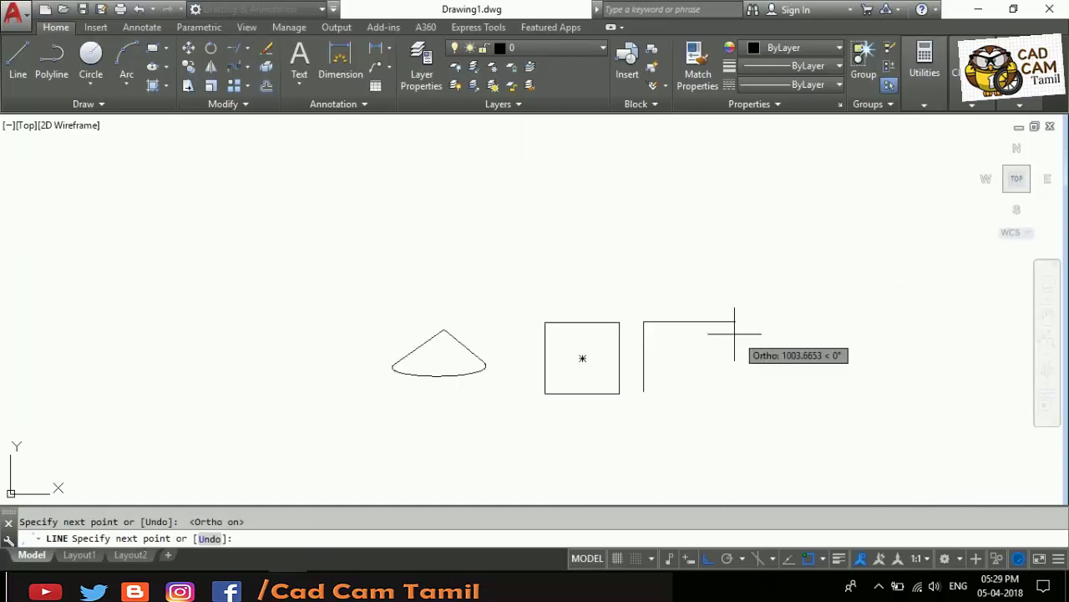
{"action": "left_click", "coordinate": [710, 331]}
{"action": "left_click", "coordinate": [702, 397]}
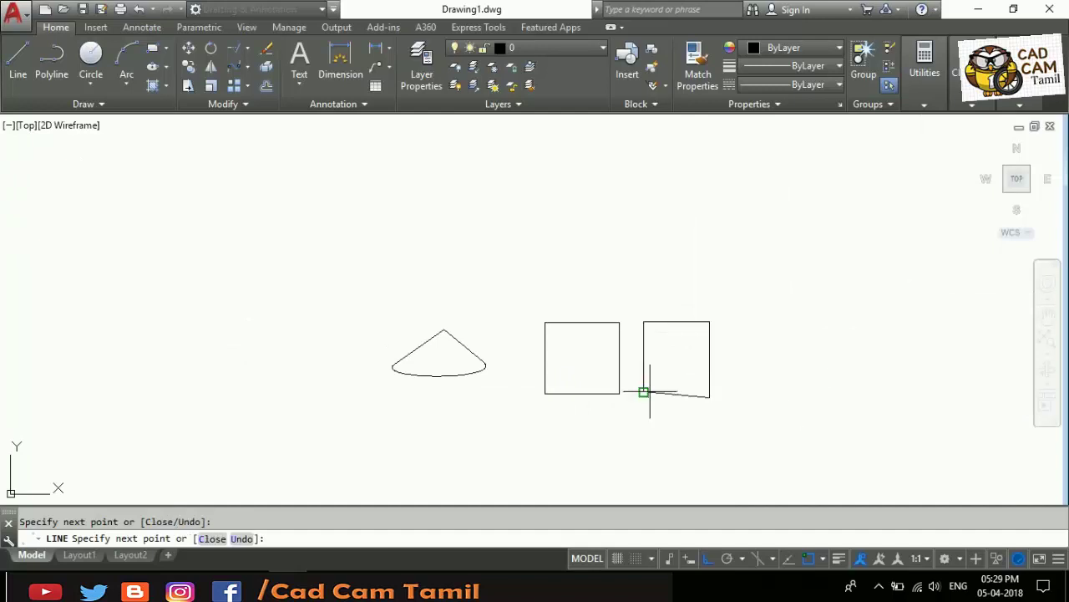
{"action": "left_click", "coordinate": [643, 391]}
{"action": "key", "text": "Escape"}
{"action": "scroll", "coordinate": [640, 372], "scroll_direction": "up", "scroll_amount": 3}
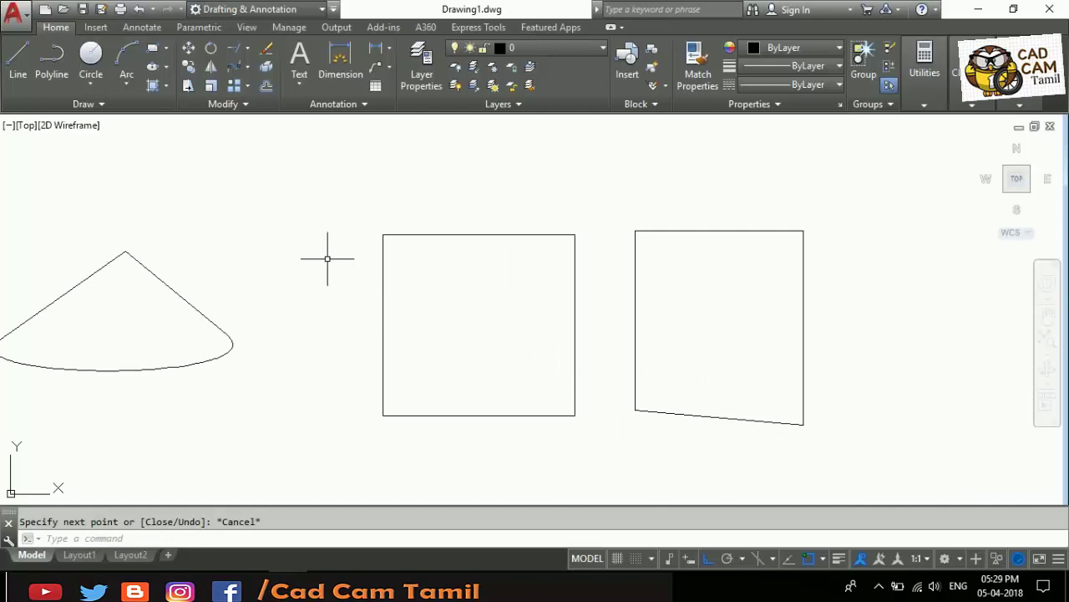
- Compare selecting the middle polyline rectangle with selecting the right box's individual lines
{"action": "left_click", "coordinate": [411, 235]}
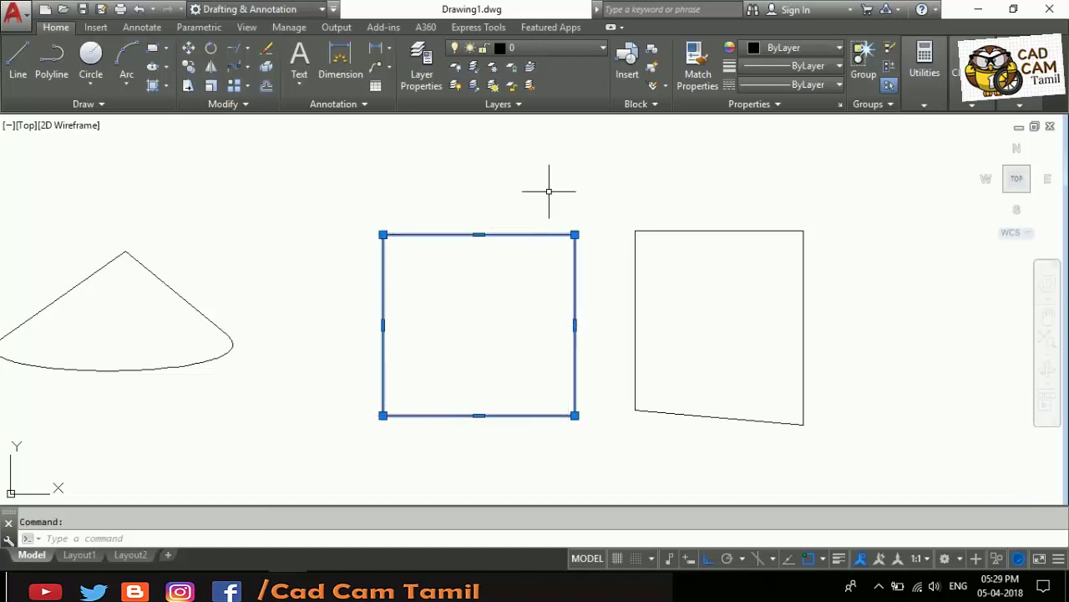
{"action": "left_click", "coordinate": [710, 230]}
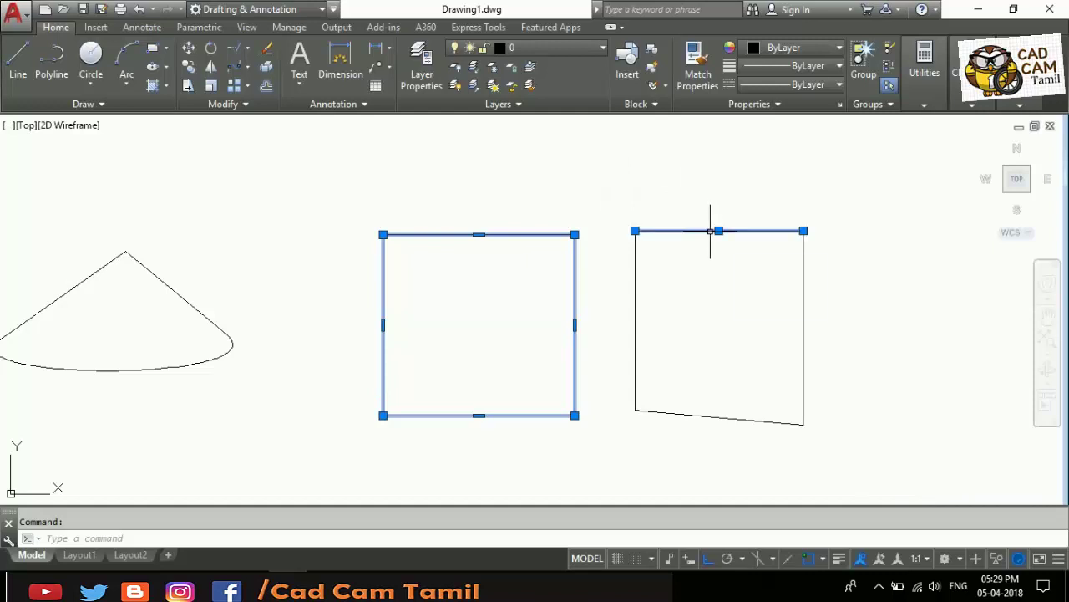
{"action": "left_click", "coordinate": [804, 286]}
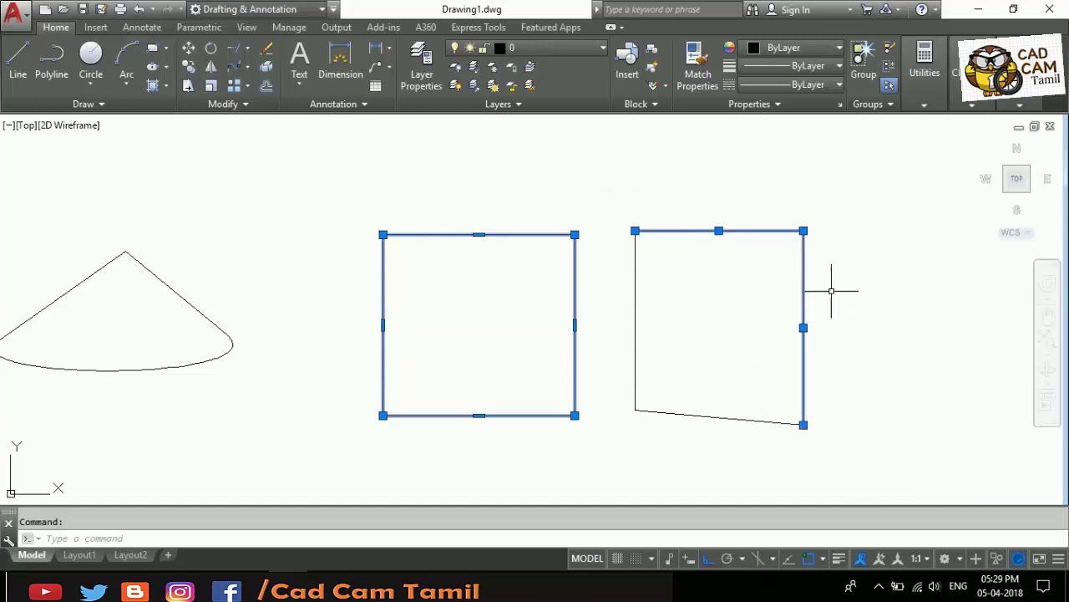
{"action": "left_click", "coordinate": [737, 416]}
{"action": "key", "text": "Escape"}
{"action": "key", "text": "Escape"}
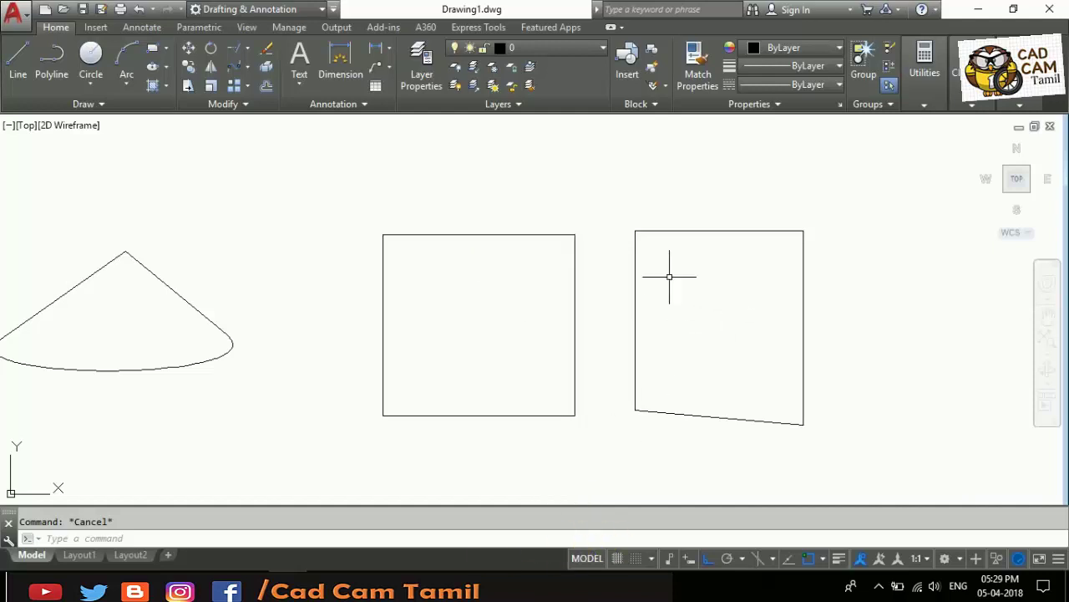
- Explode the middle polyline rectangle into separate lines
{"action": "mouse_move", "coordinate": [675, 229]}
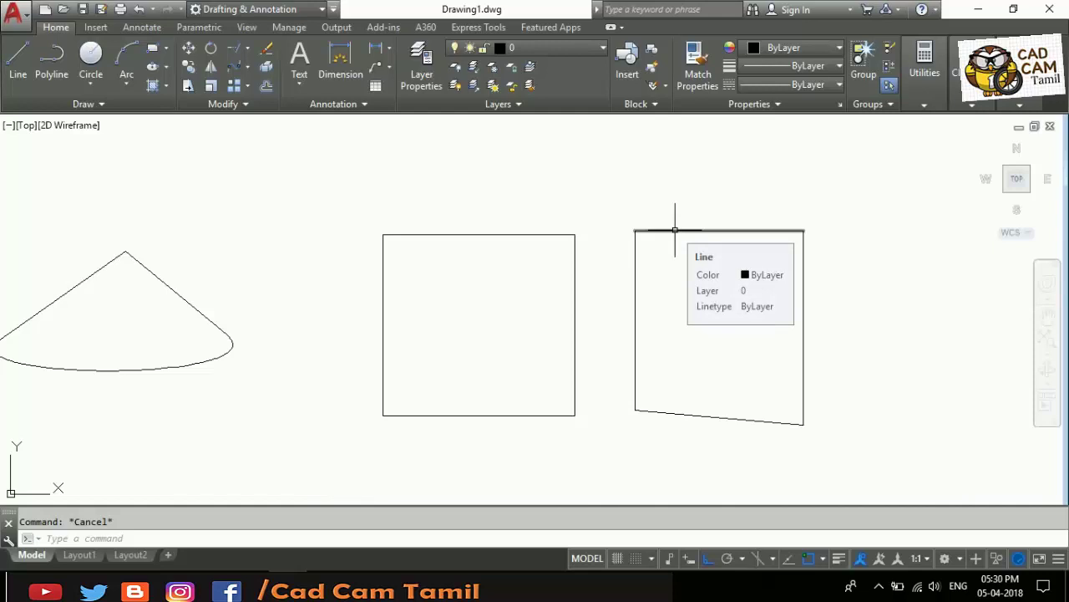
{"action": "mouse_move", "coordinate": [493, 234]}
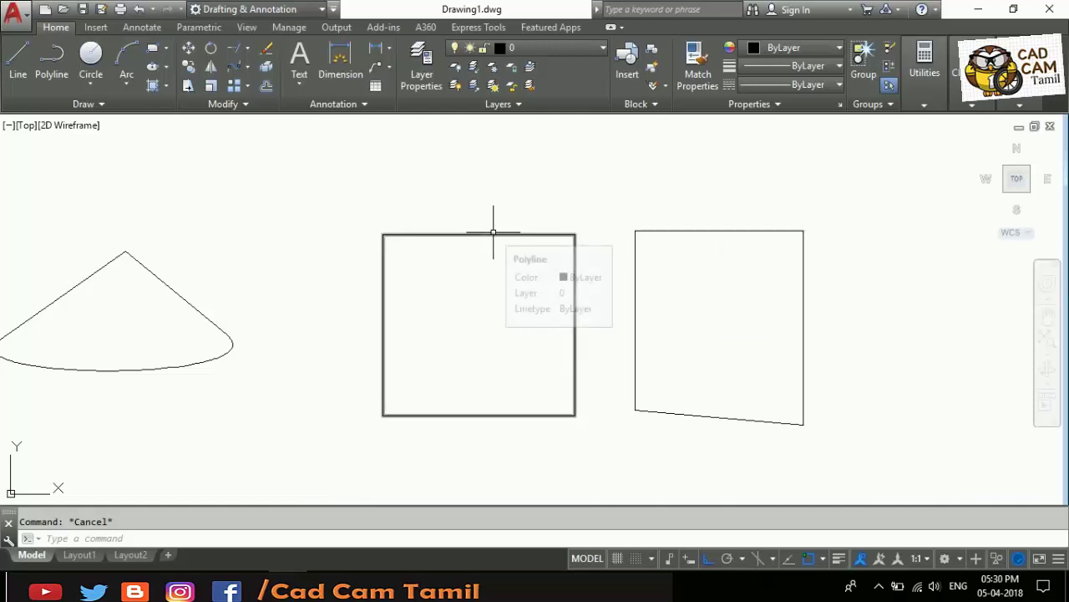
{"action": "left_click", "coordinate": [271, 69]}
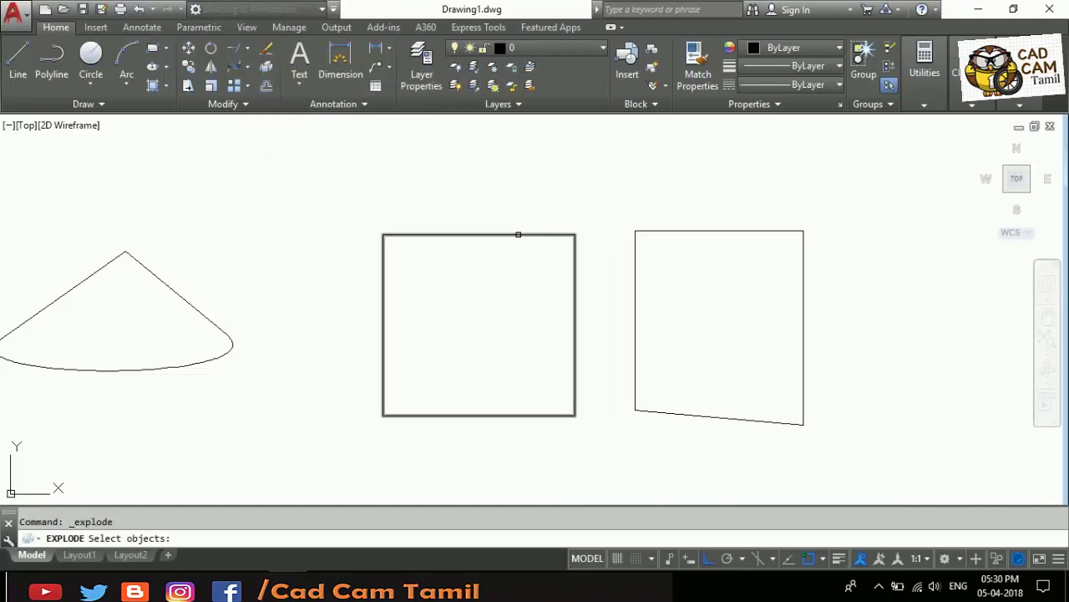
{"action": "left_click", "coordinate": [518, 234]}
{"action": "key", "text": "Return"}
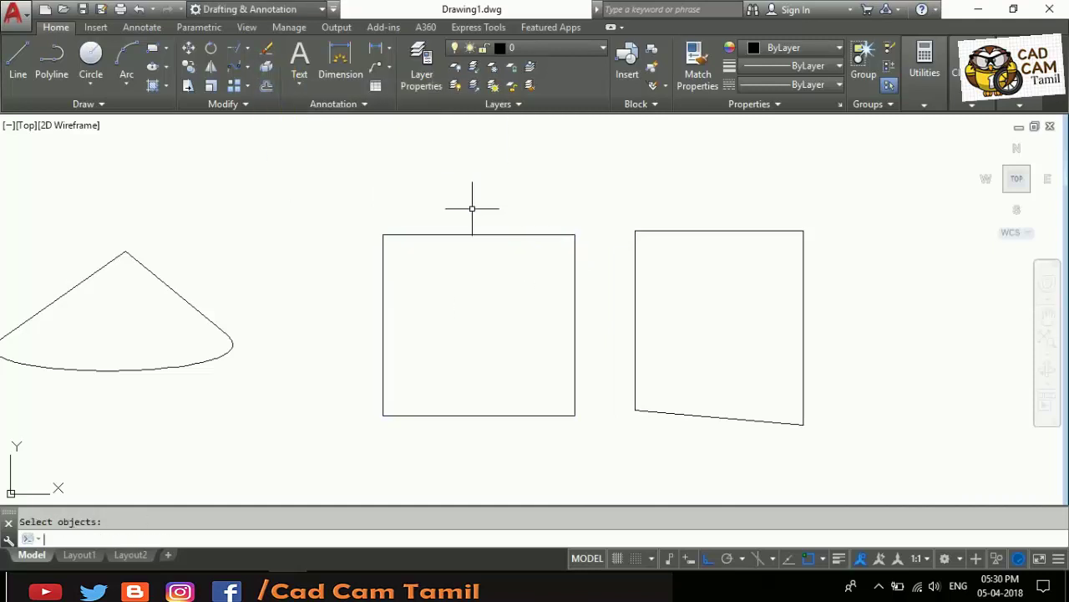
- Place a linear dimension of 31,61 from the top-left to top-right corner, above the rectangle
{"action": "mouse_move", "coordinate": [466, 235]}
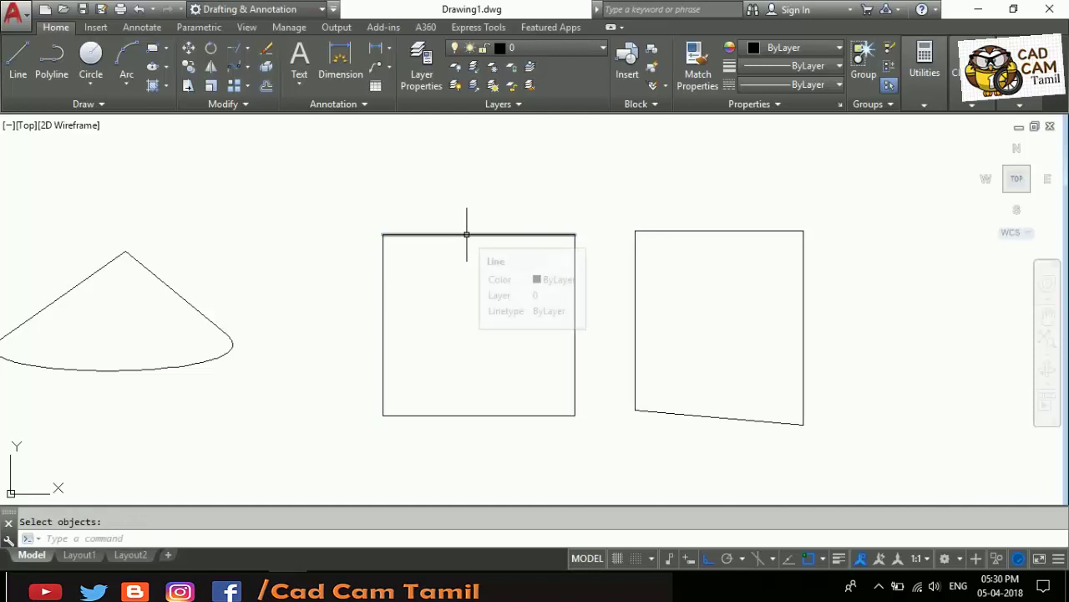
{"action": "left_click", "coordinate": [340, 61]}
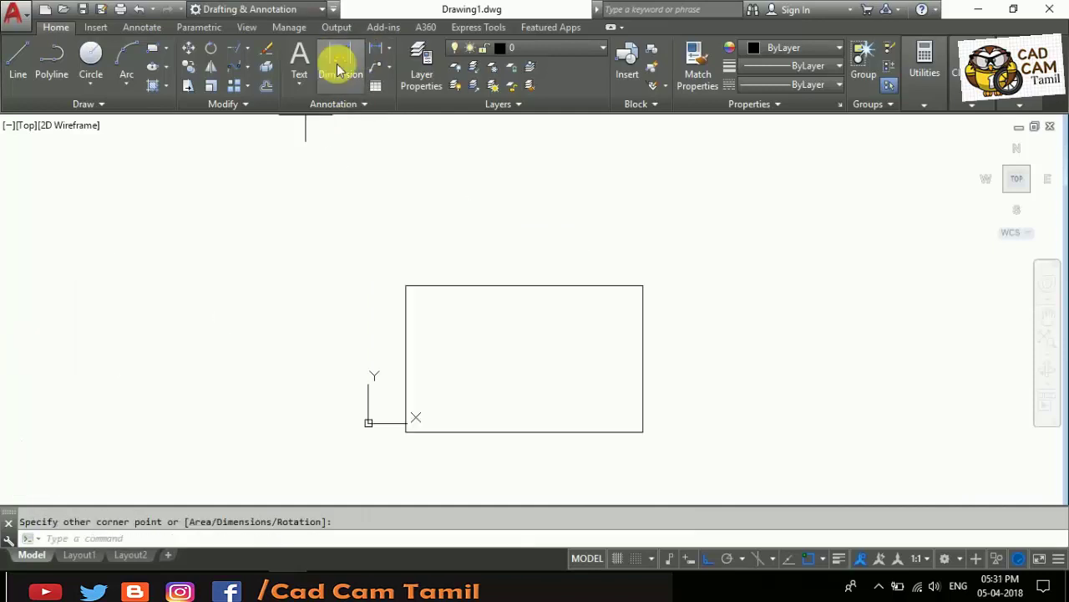
{"action": "left_click", "coordinate": [339, 62]}
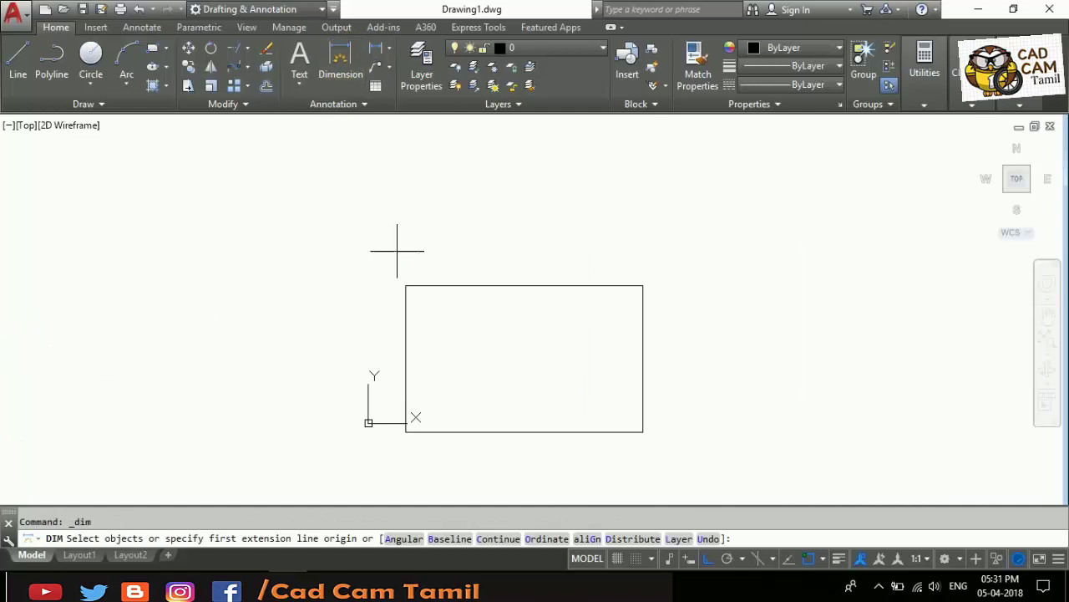
{"action": "left_click", "coordinate": [406, 285]}
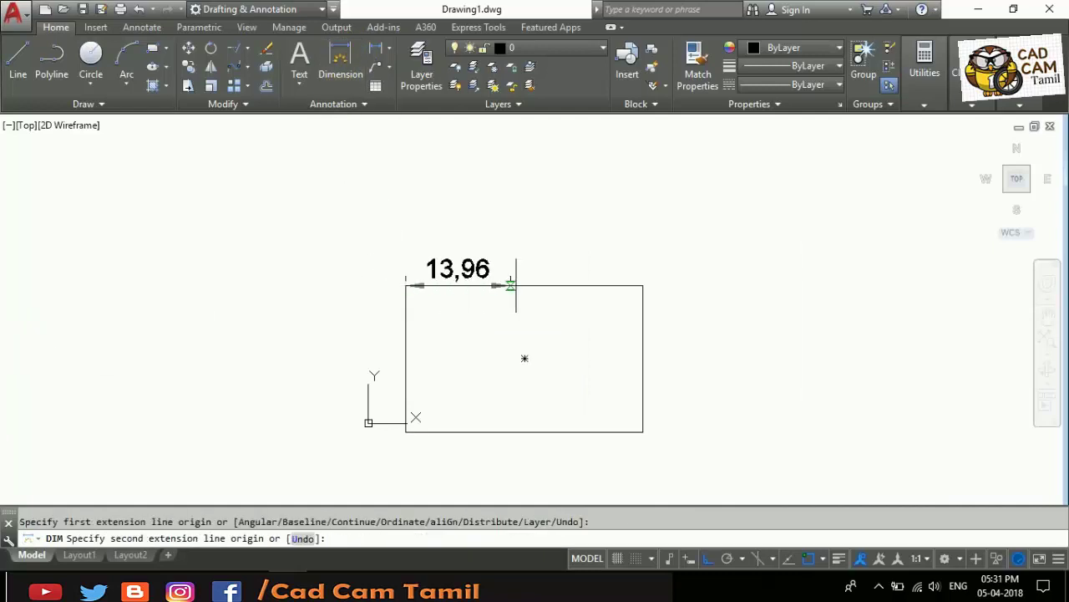
{"action": "left_click", "coordinate": [643, 285]}
{"action": "left_click", "coordinate": [644, 246]}
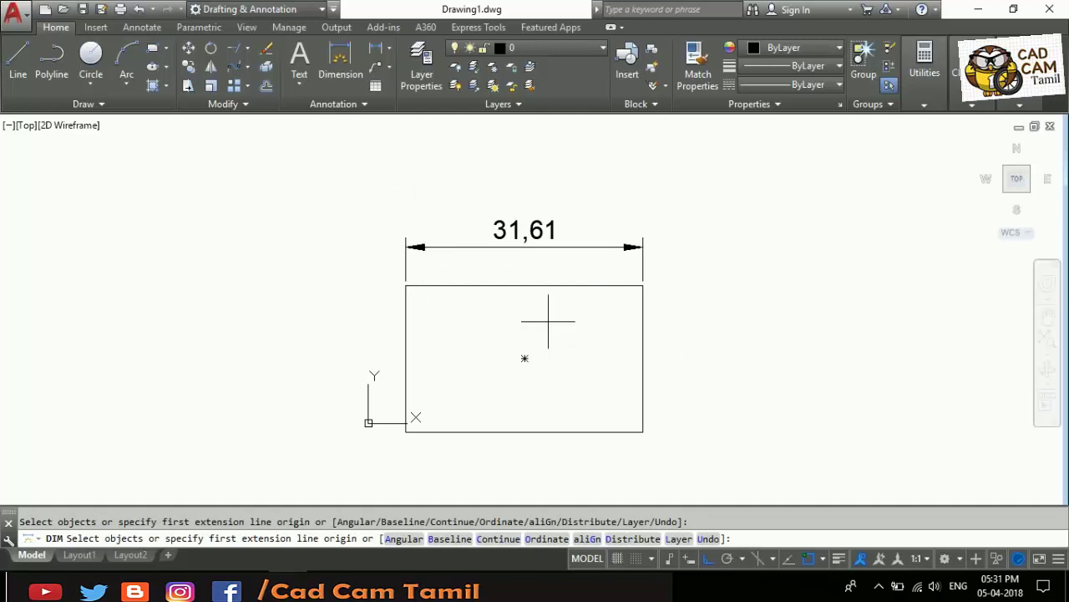
{"action": "key", "text": "Escape"}
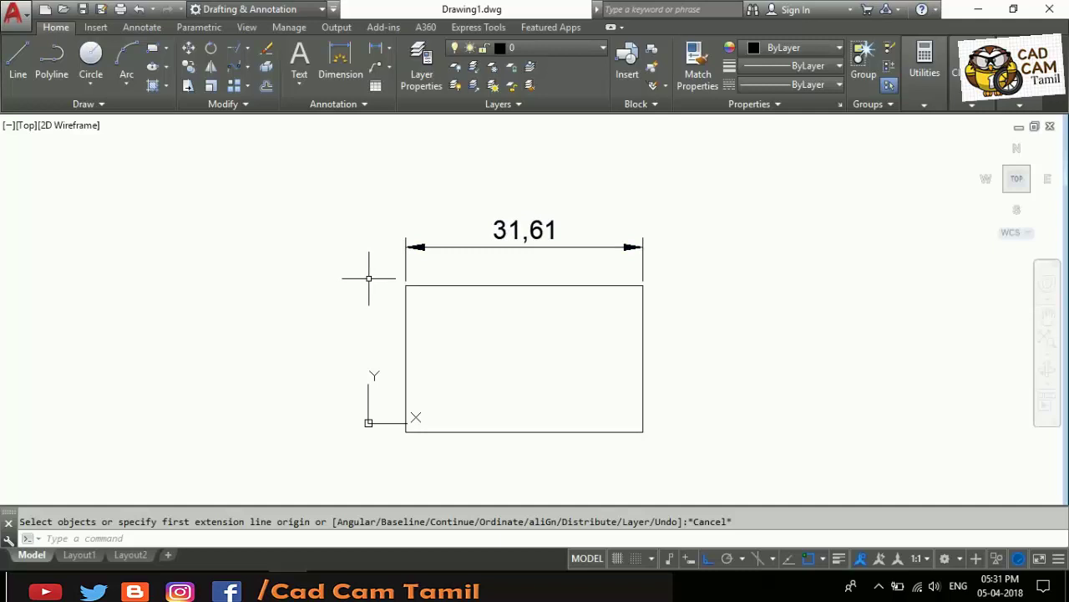
- Explode the 31,61 dimension into separate pieces
{"action": "left_click", "coordinate": [267, 68]}
{"action": "left_click", "coordinate": [466, 248]}
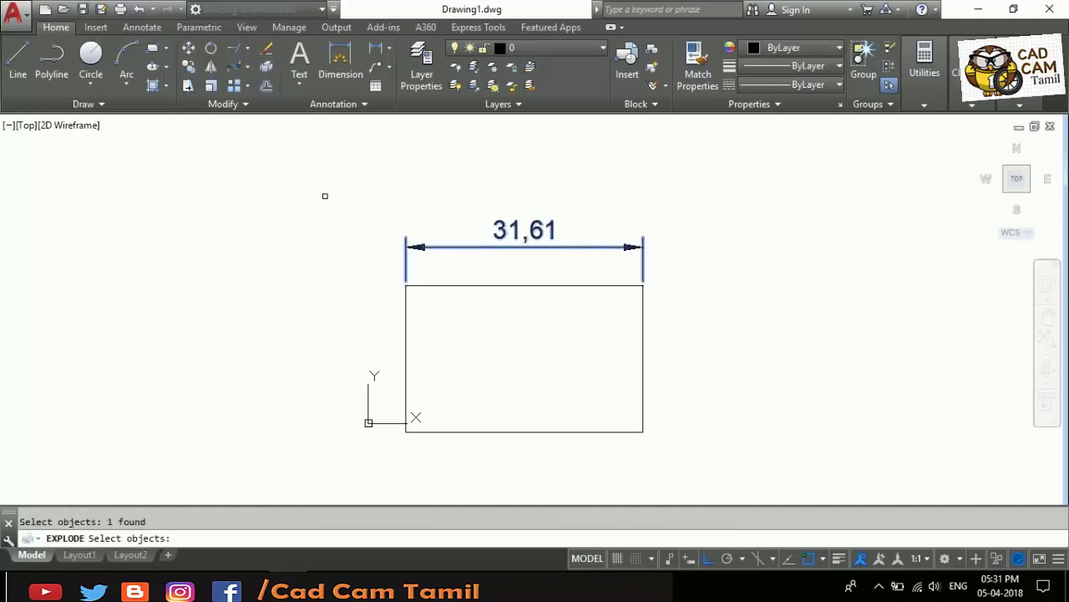
{"action": "key", "text": "Return"}
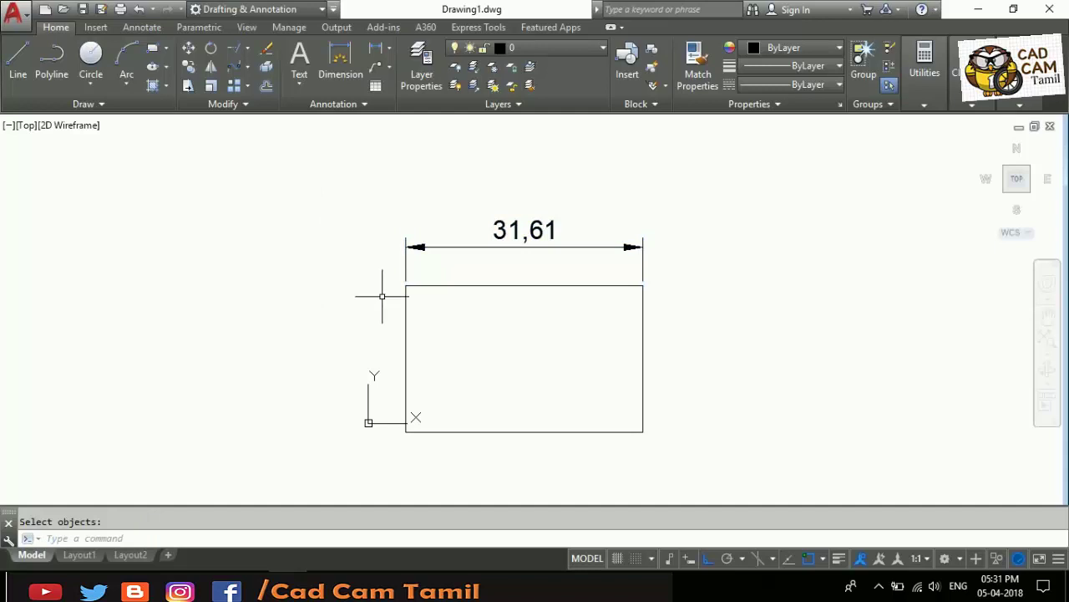
- Delete both extension lines, both arrowheads and the 31,61 text, keeping only the dimension line
{"action": "left_click", "coordinate": [406, 268]}
{"action": "key", "text": "Delete"}
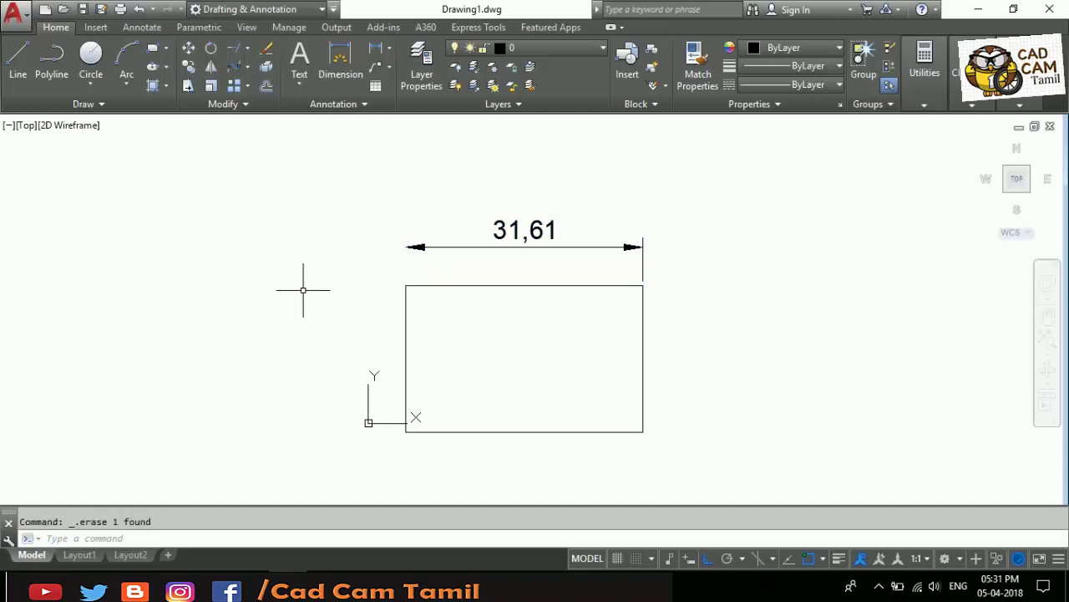
{"action": "left_click", "coordinate": [414, 245]}
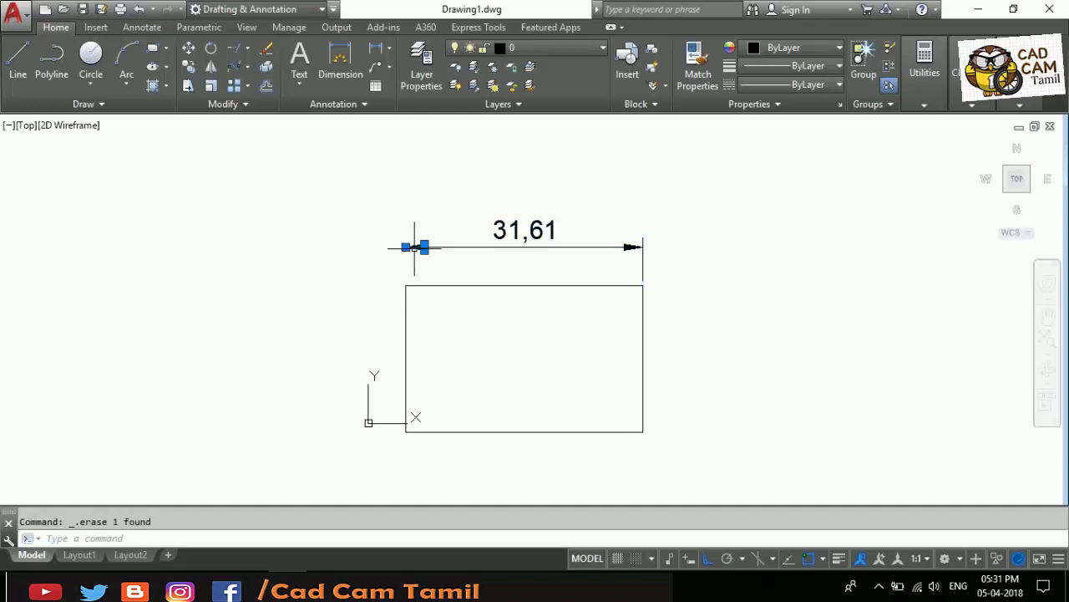
{"action": "key", "text": "Delete"}
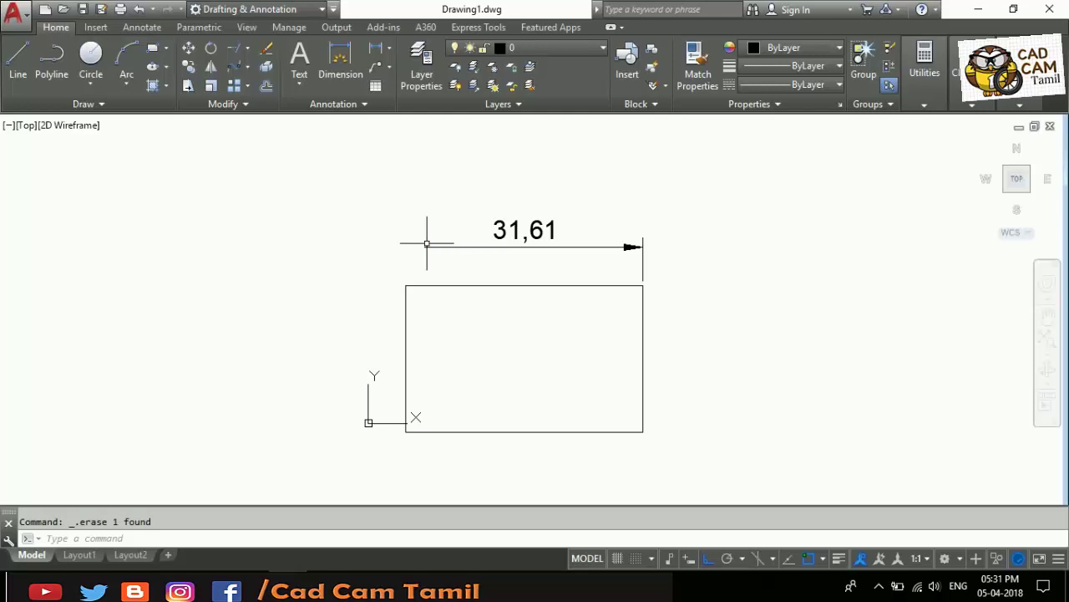
{"action": "left_click", "coordinate": [498, 227]}
{"action": "key", "text": "Delete"}
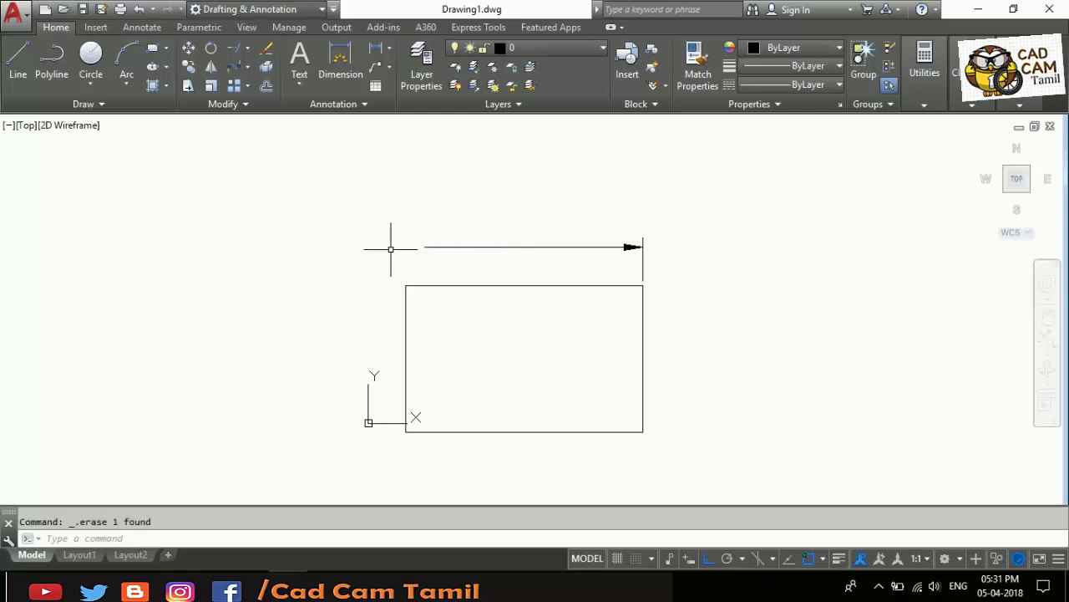
{"action": "left_click", "coordinate": [643, 263]}
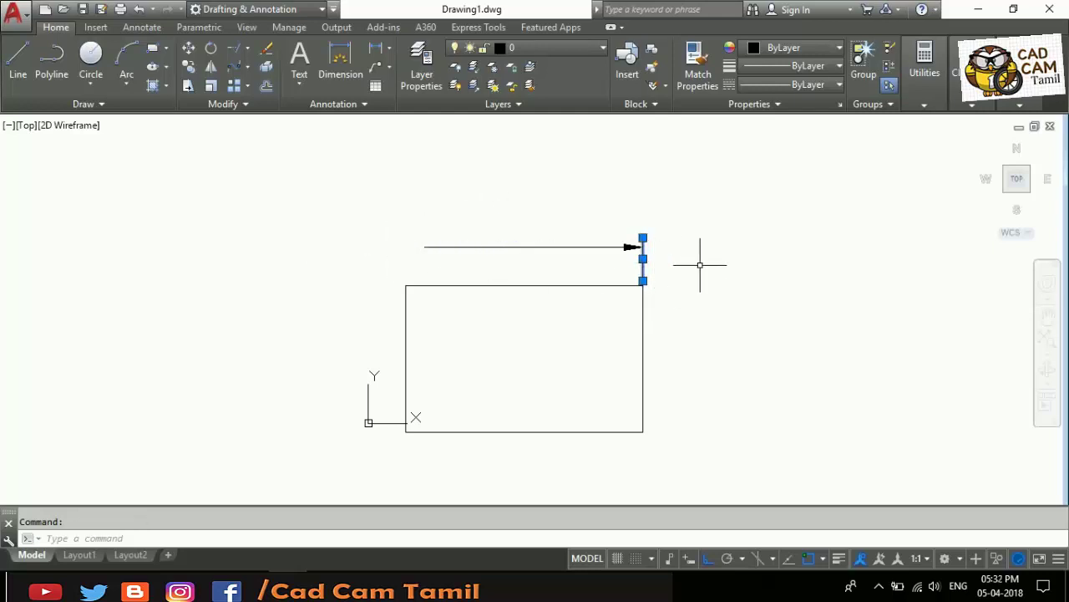
{"action": "key", "text": "Delete"}
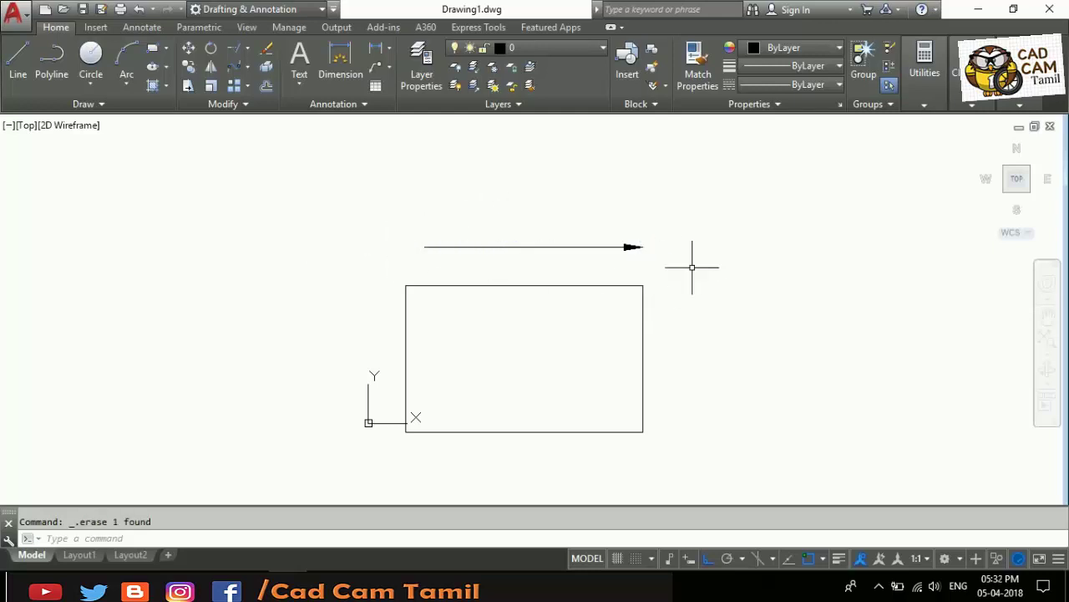
{"action": "left_click", "coordinate": [636, 245]}
{"action": "key", "text": "Delete"}
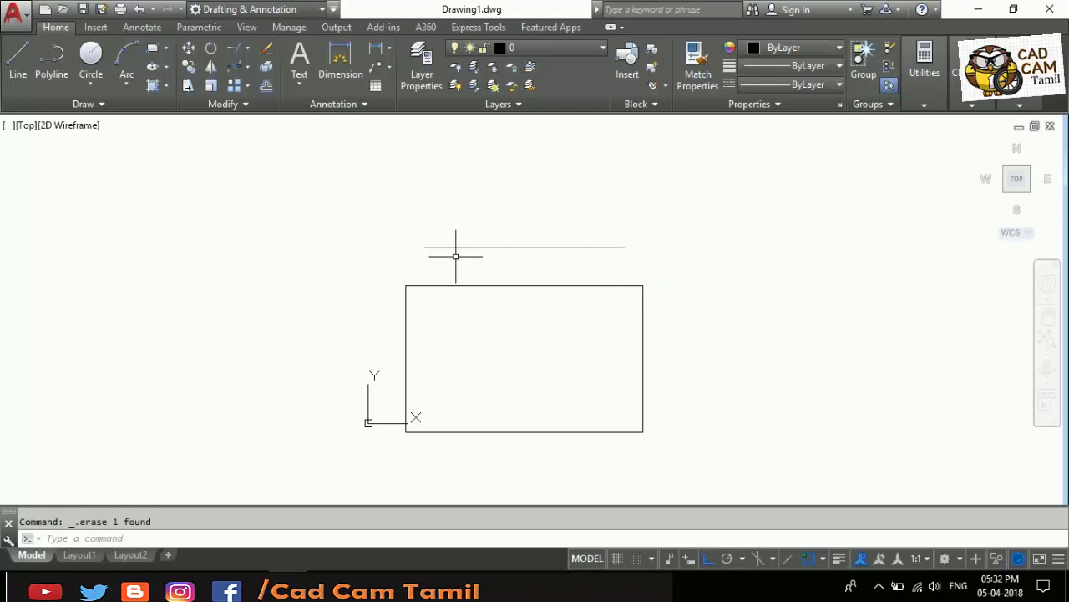